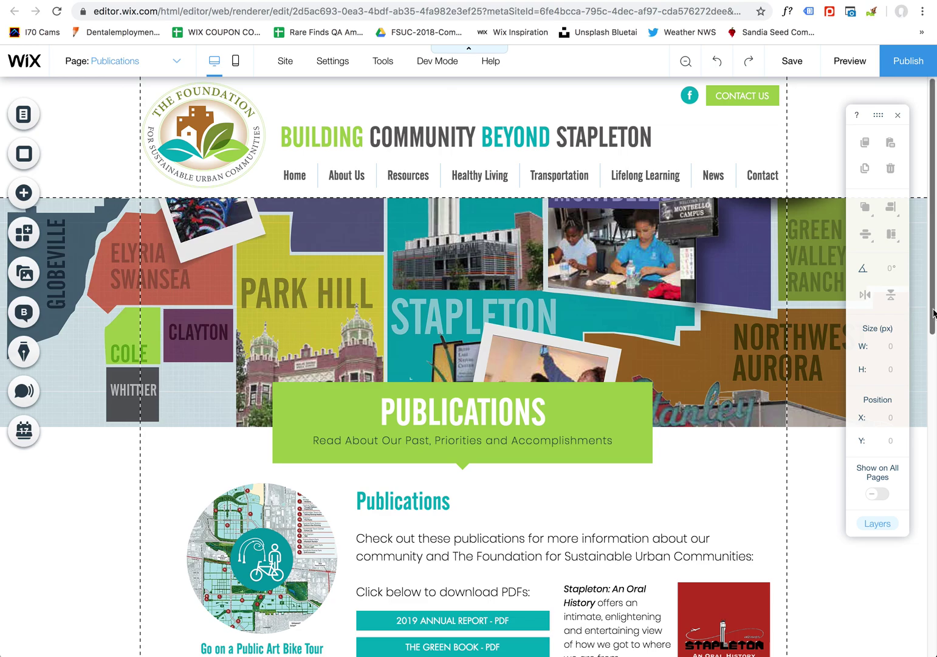
# Open the FSUC - Foundation site in the editor and navigate to the Publications page.
pyautogui.scroll(-2, 934, 289)
pyautogui.scroll(2, 934, 290)
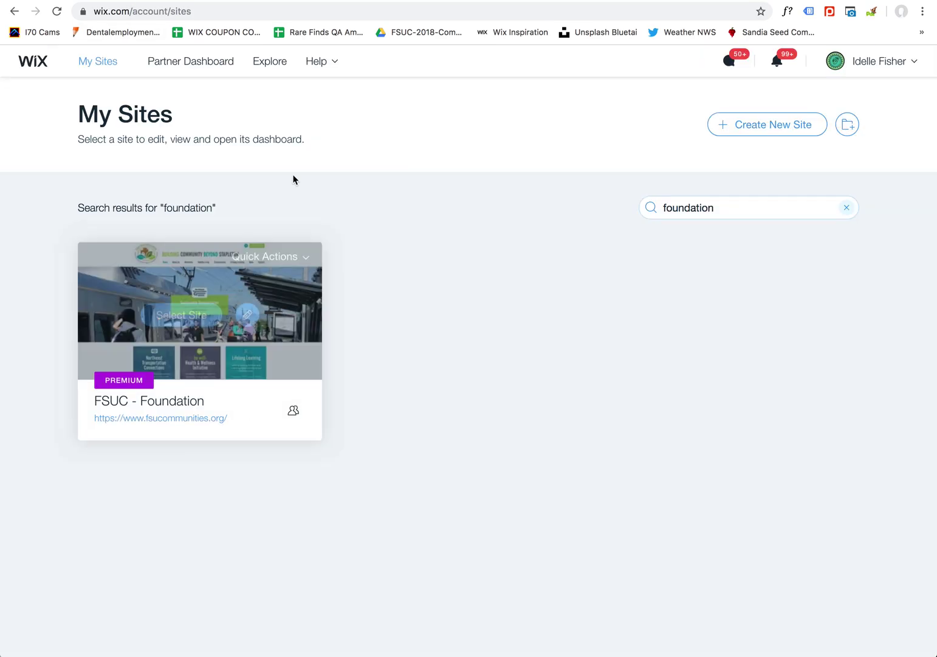
pyautogui.moveTo(214, 327)
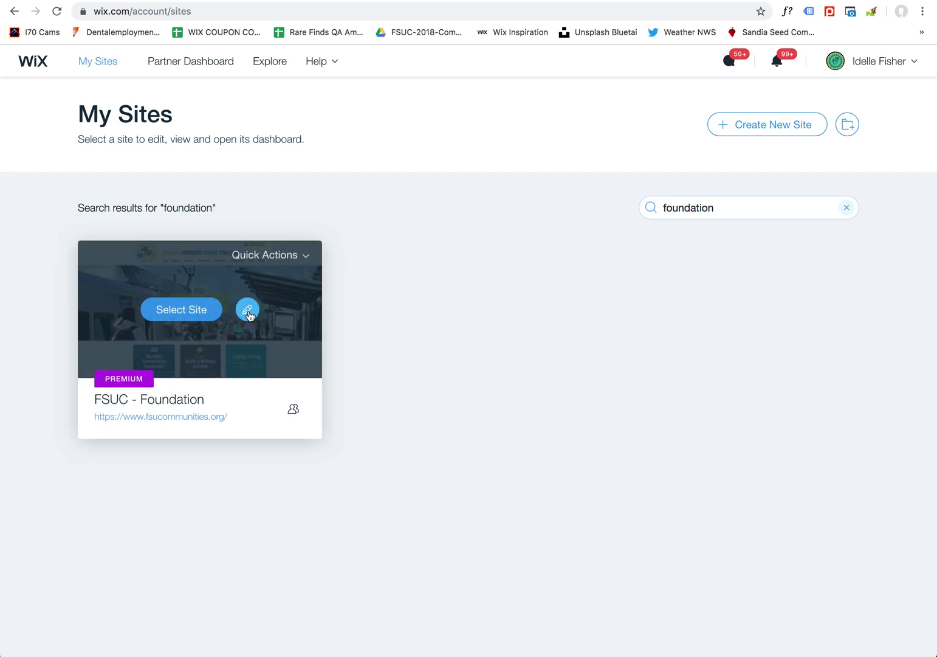
pyautogui.click(192, 316)
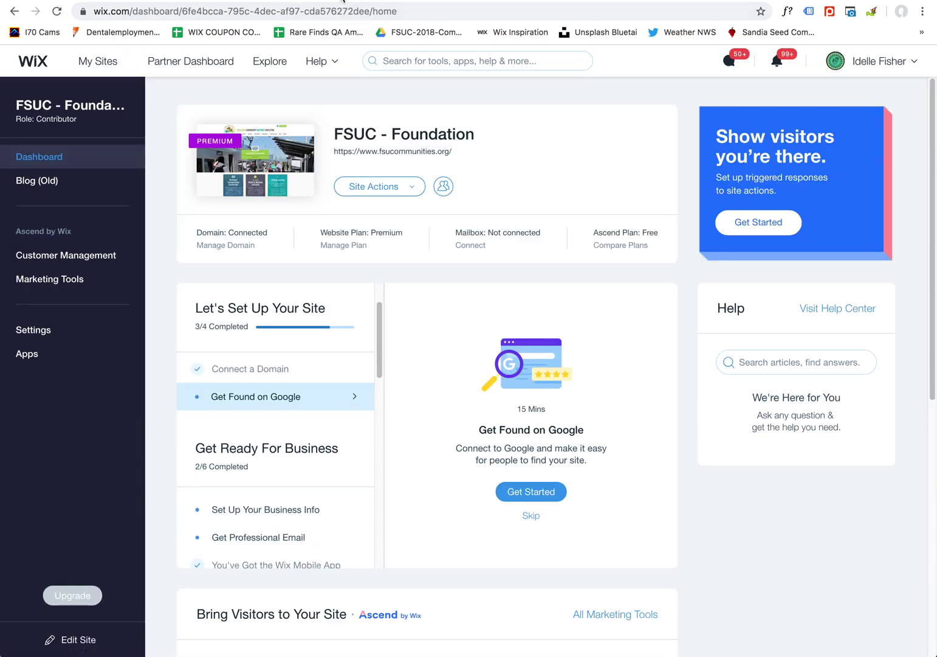
pyautogui.click(411, 189)
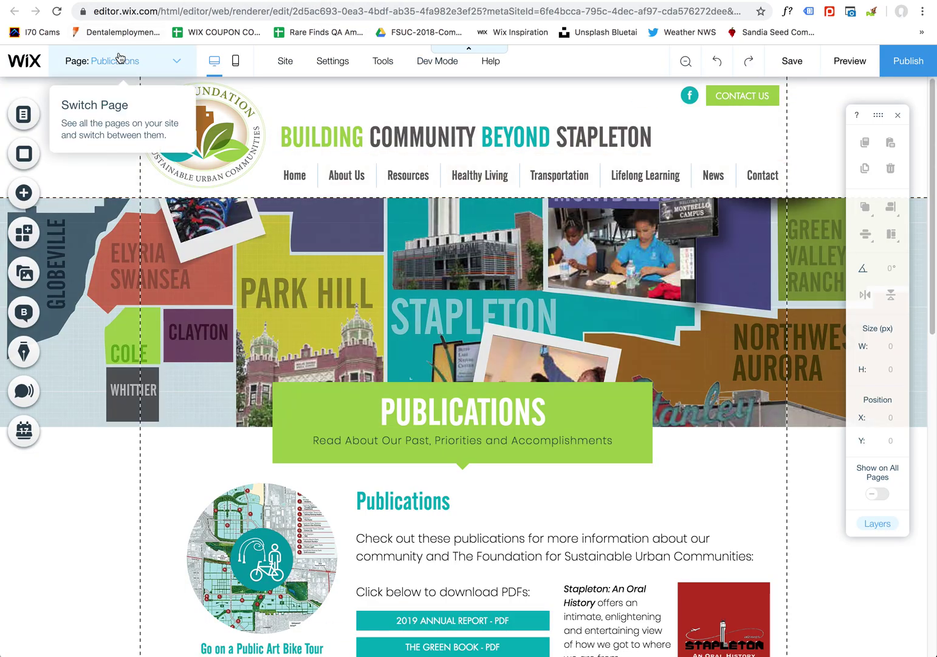
pyautogui.click(131, 60)
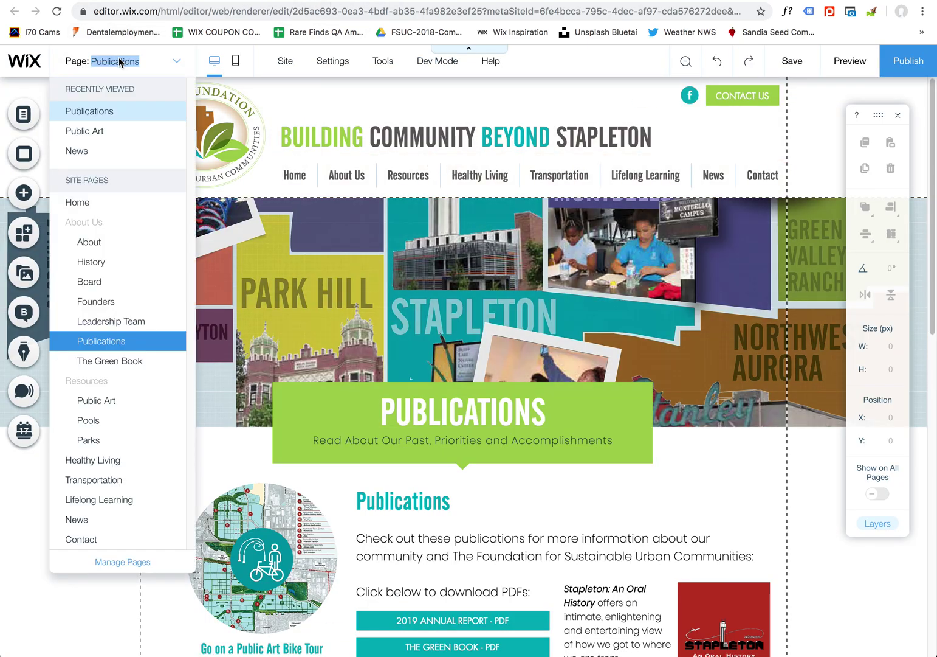
pyautogui.click(97, 204)
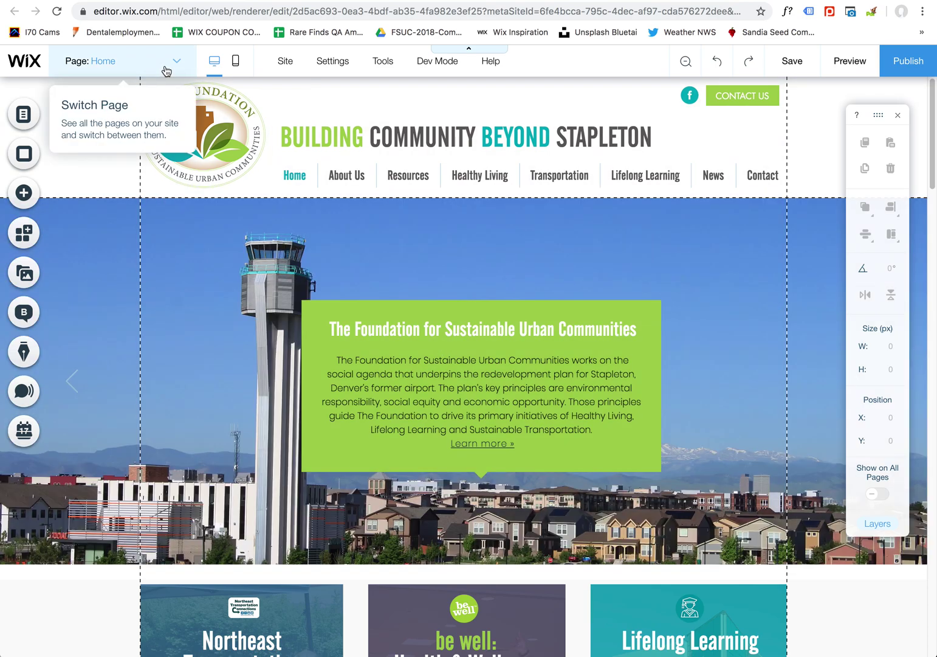
pyautogui.click(166, 69)
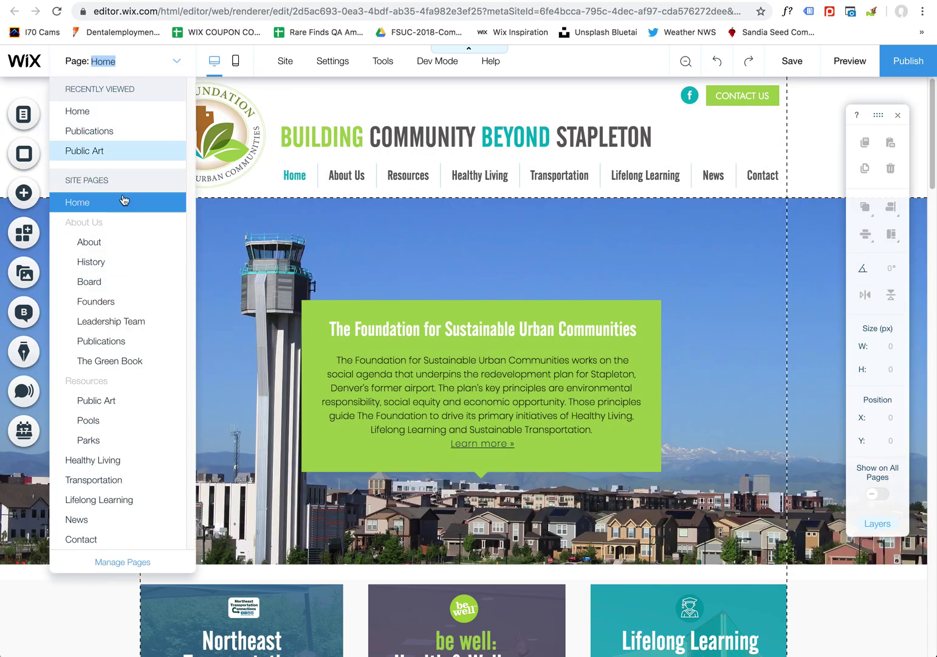
pyautogui.click(123, 345)
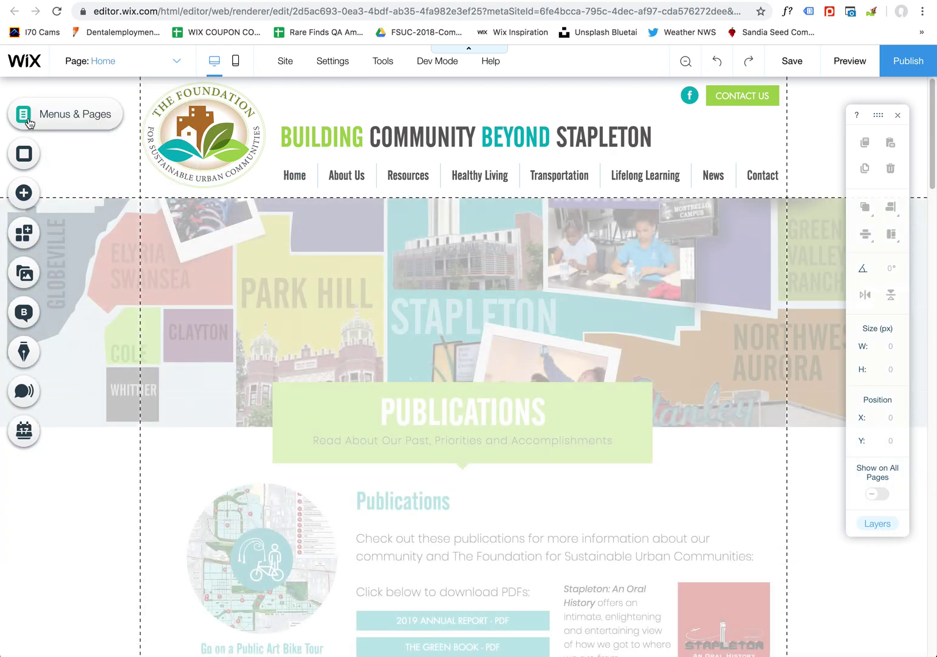
pyautogui.click(28, 122)
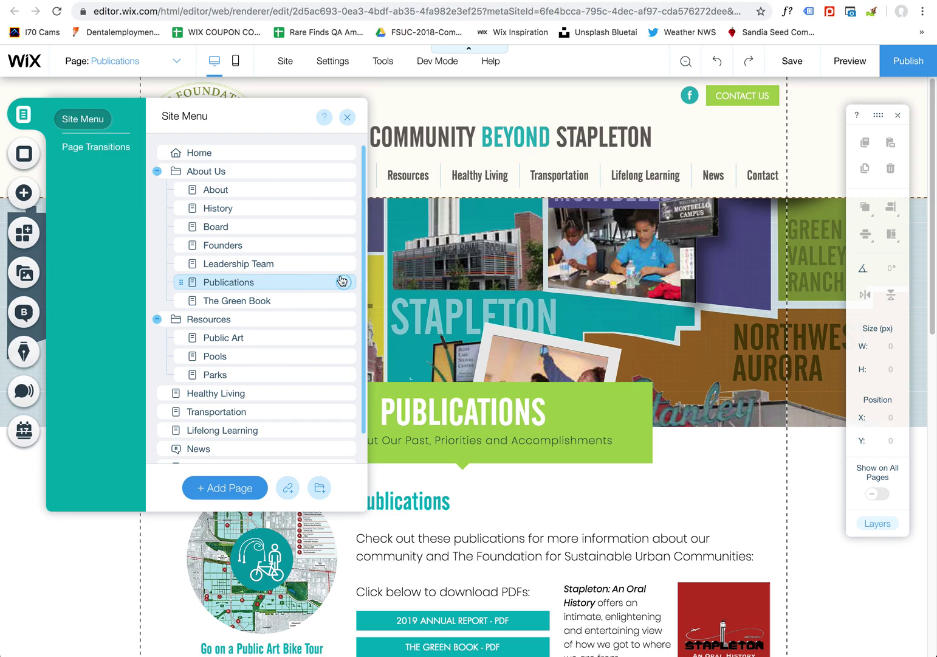
pyautogui.click(347, 117)
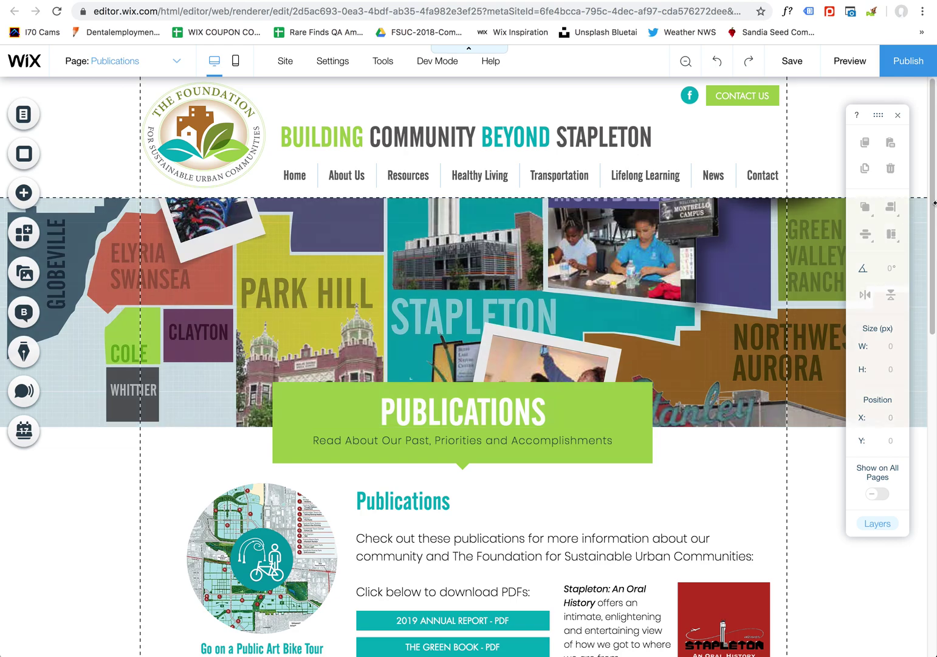
# Relabel the 2019 ANNUAL REPORT - PDF button to 2018 COMMUNITY REPORT - PDF and open its link options.
pyautogui.scroll(-3, 898, 296)
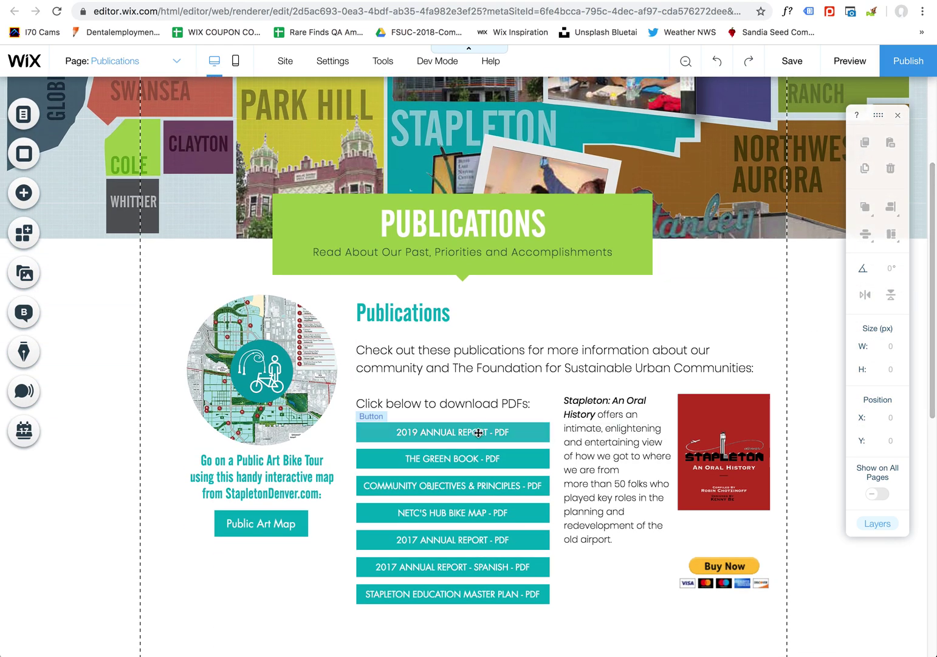
pyautogui.click(479, 432)
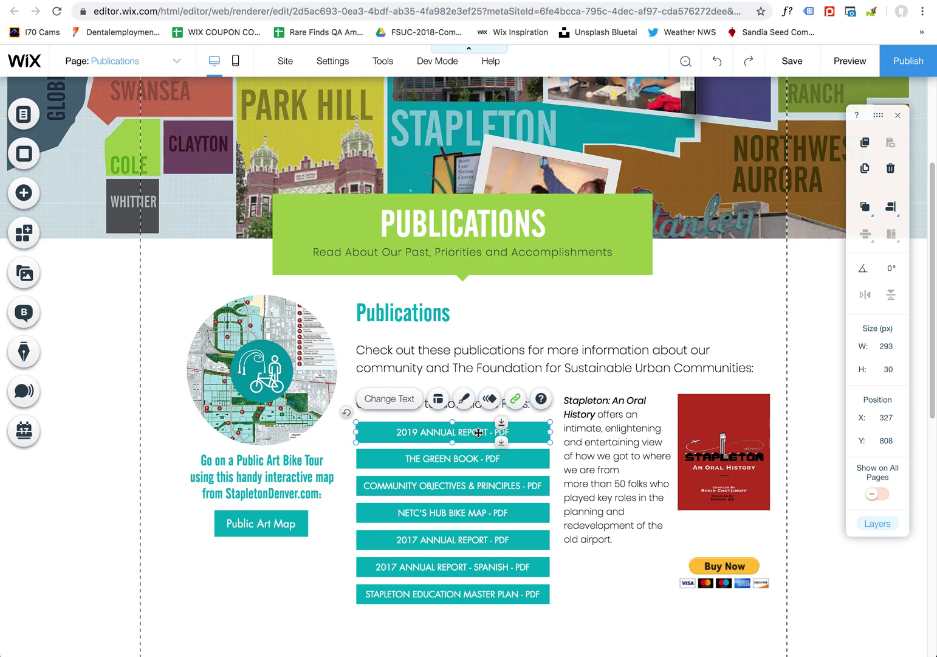
pyautogui.doubleClick(467, 433)
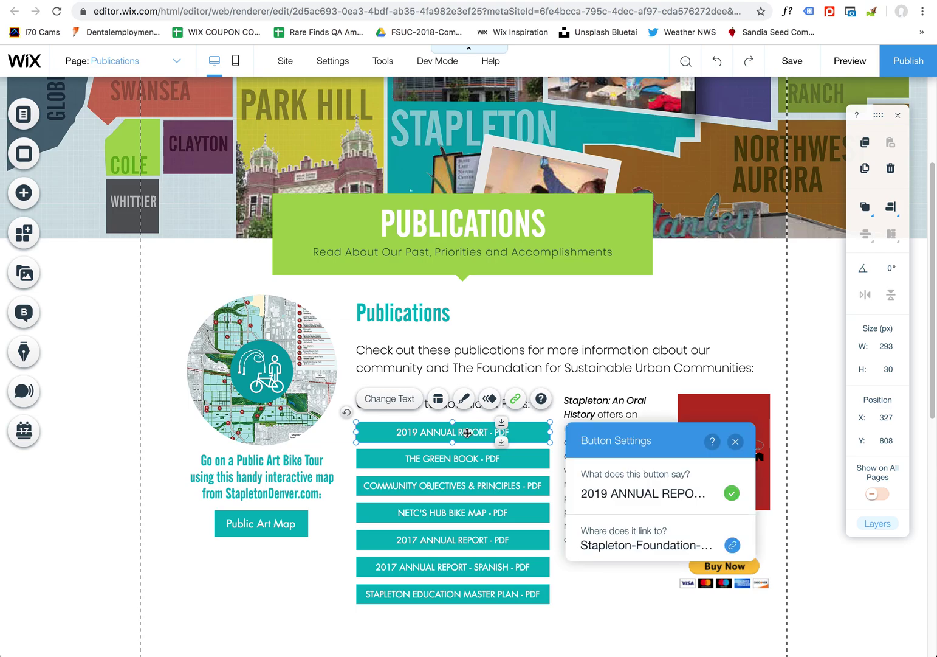
pyautogui.click(608, 493)
pyautogui.press('BackSpace')
pyautogui.write('8')
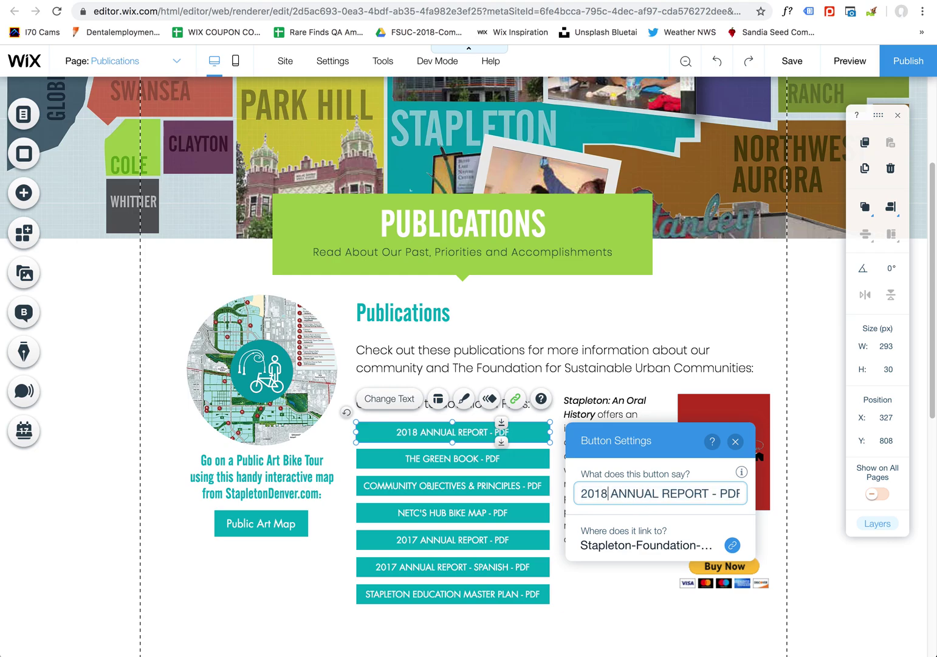
pyautogui.moveTo(661, 493); pyautogui.dragTo(614, 492)
pyautogui.write('COMMUNITY')
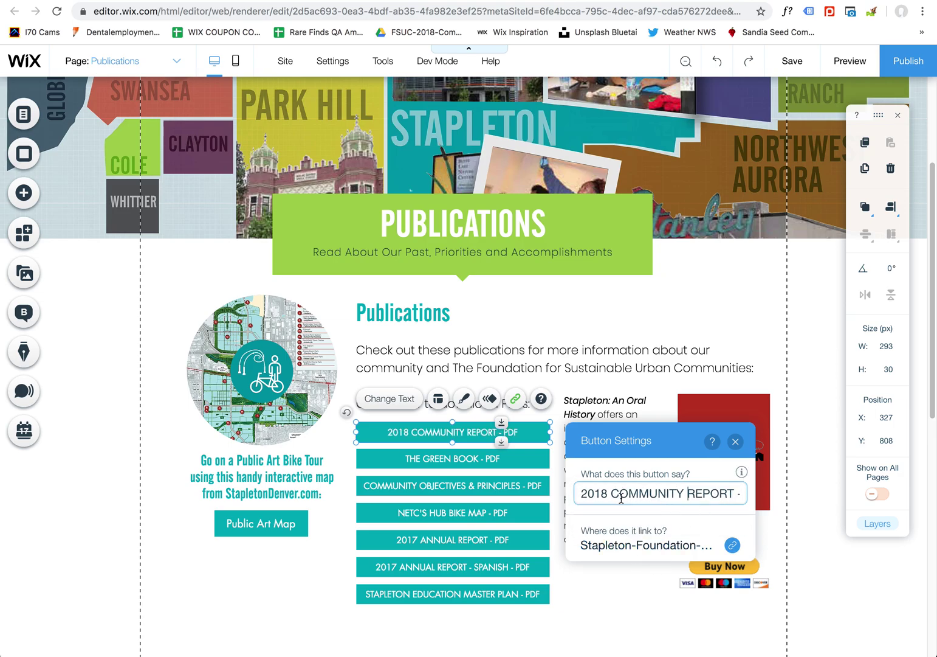
pyautogui.click(733, 546)
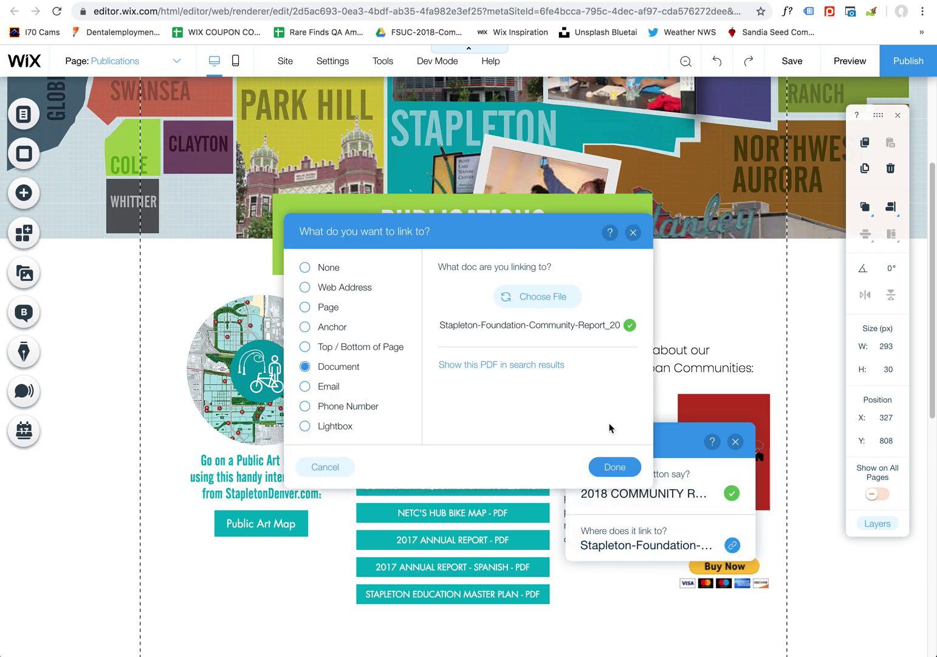
# Pick the Stapleton report PDF from site files, rename it to ..._2018.pdf, and attach it to the button.
pyautogui.click(533, 296)
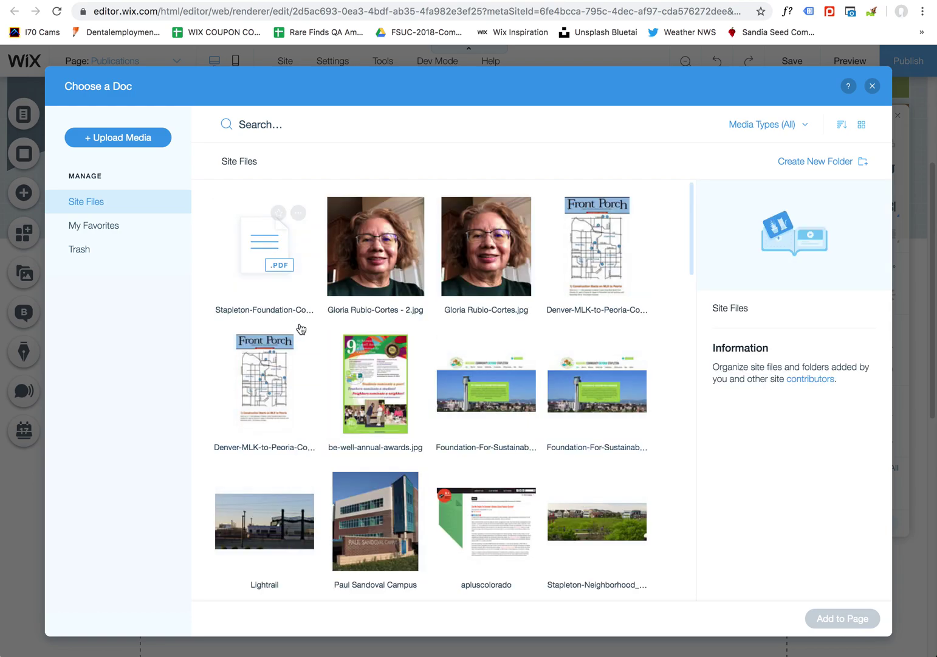
pyautogui.click(268, 267)
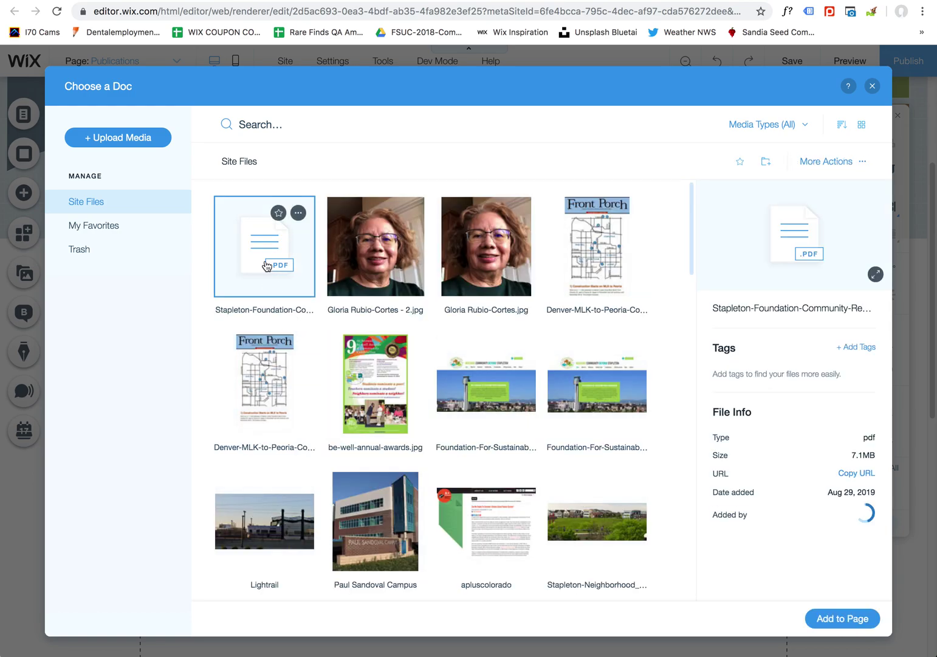
pyautogui.click(298, 213)
pyautogui.click(338, 261)
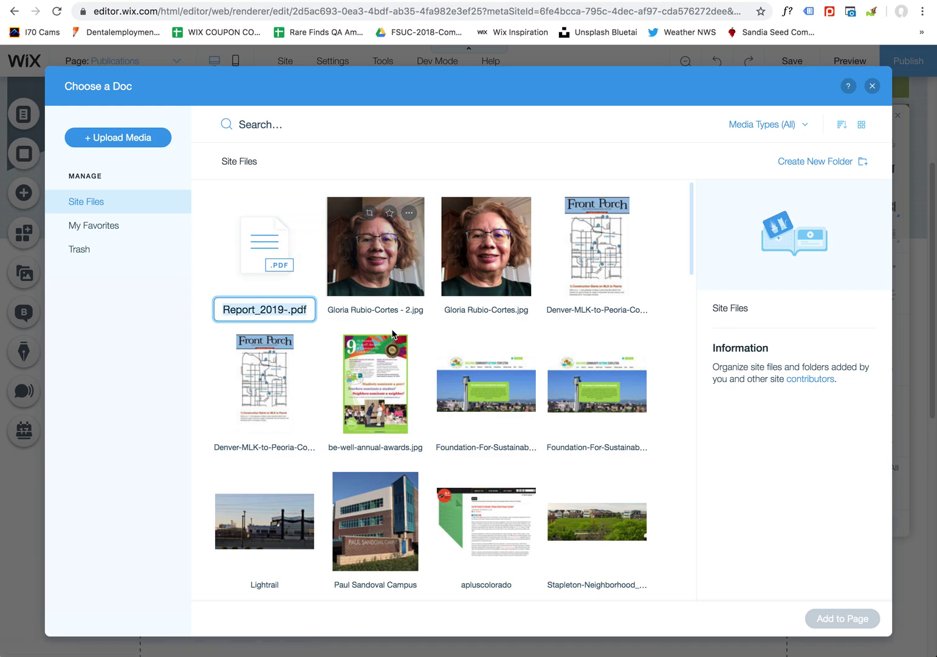
pyautogui.press('Left')
pyautogui.press('Left')
pyautogui.press('Left')
pyautogui.press('Left')
pyautogui.press('BackSpace')
pyautogui.press('BackSpace')
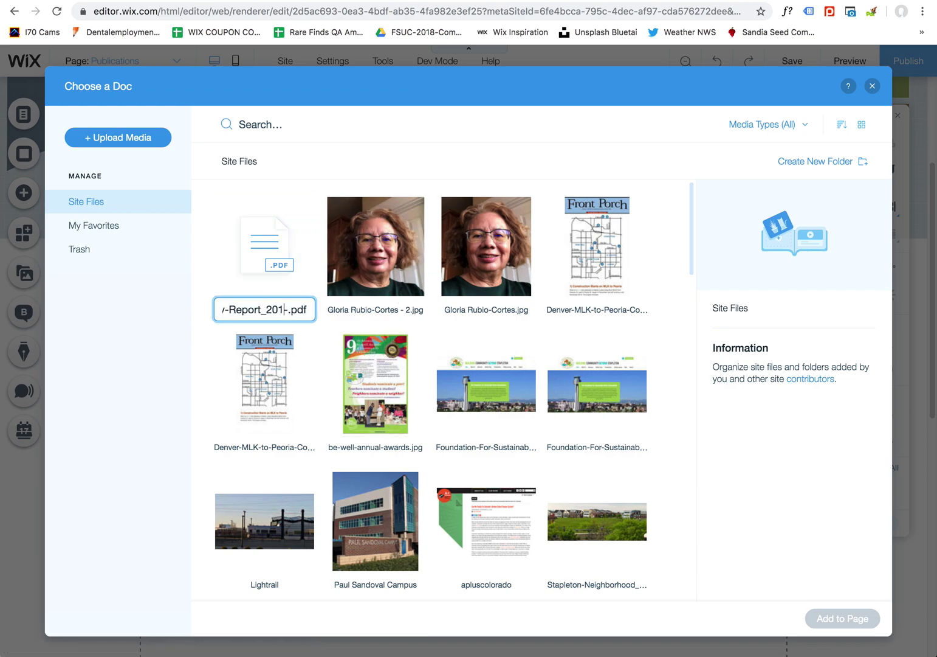
pyautogui.write('8')
pyautogui.press('Return')
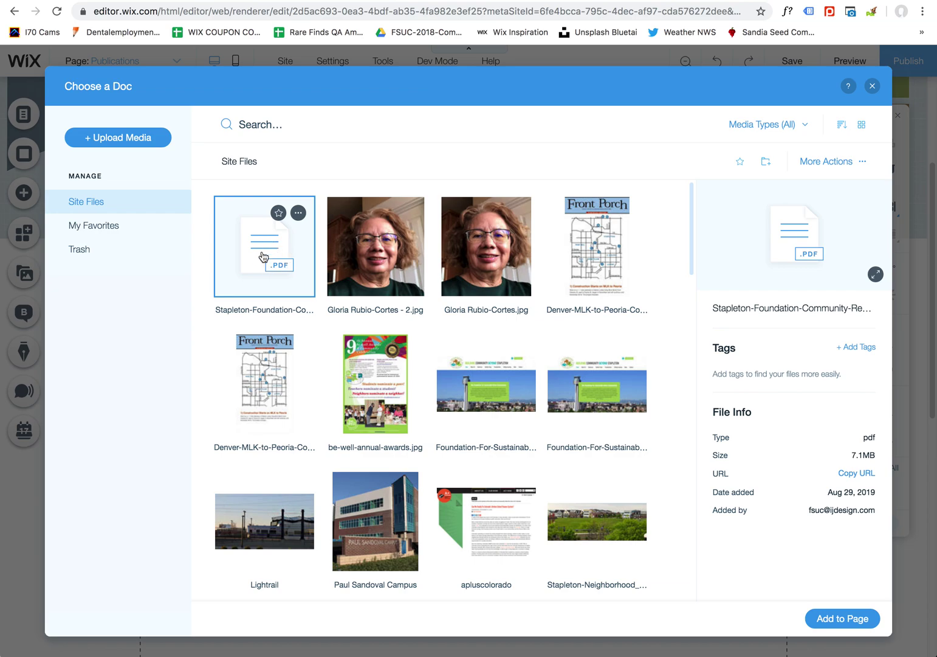
pyautogui.click(860, 620)
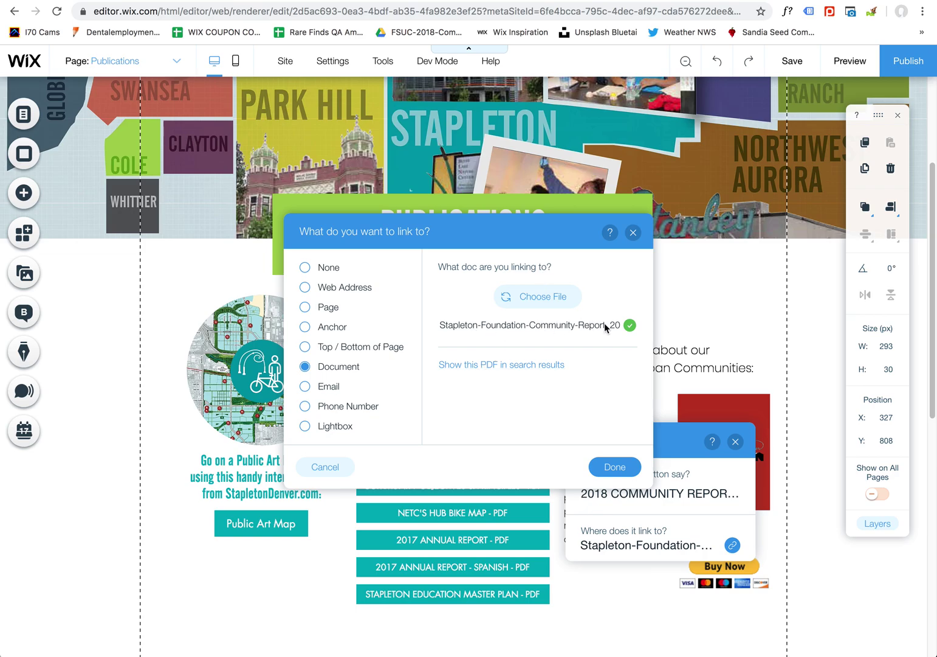
pyautogui.click(611, 466)
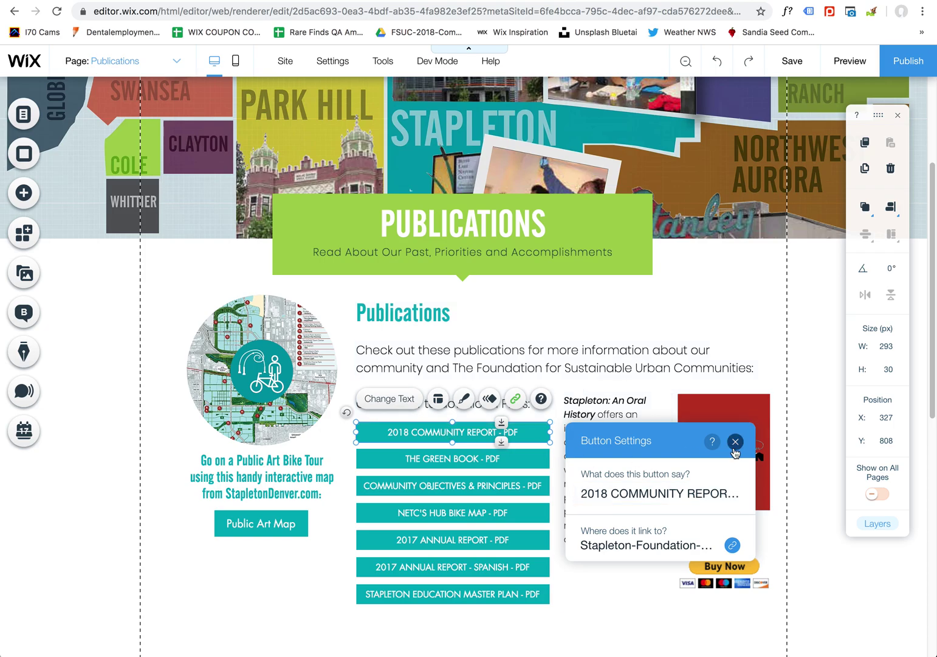
# Review the settings of the 2018, Green Book, Community Objectives and Stapleton Education Master Plan buttons in turn.
pyautogui.click(736, 442)
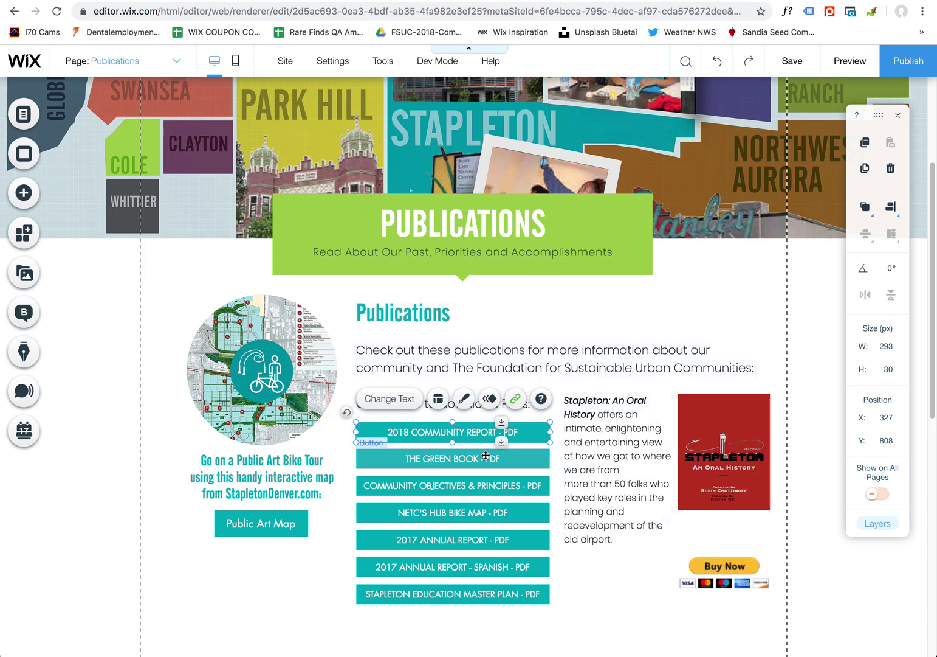
pyautogui.doubleClick(427, 436)
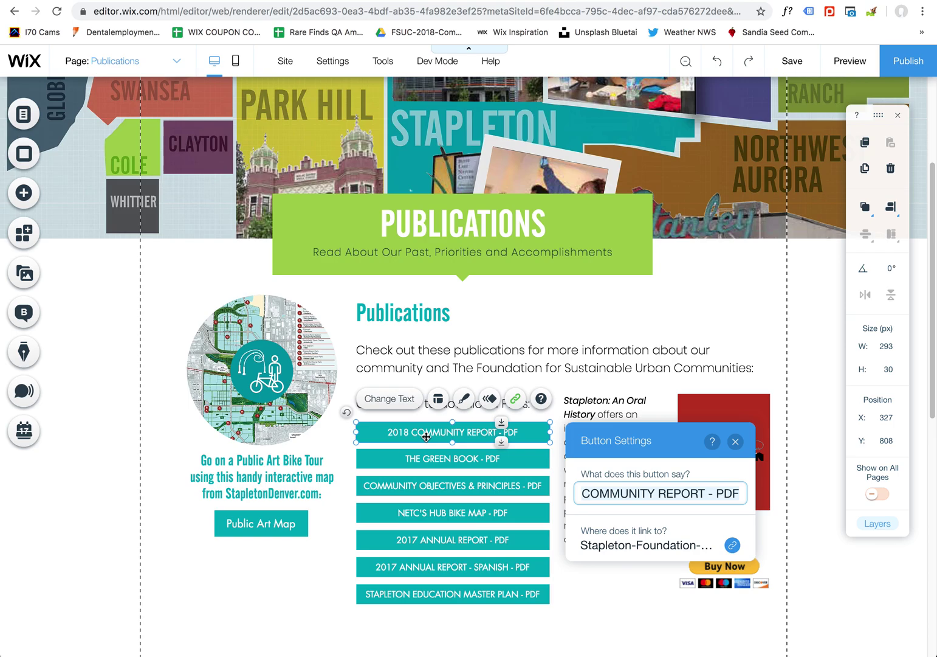
pyautogui.click(714, 497)
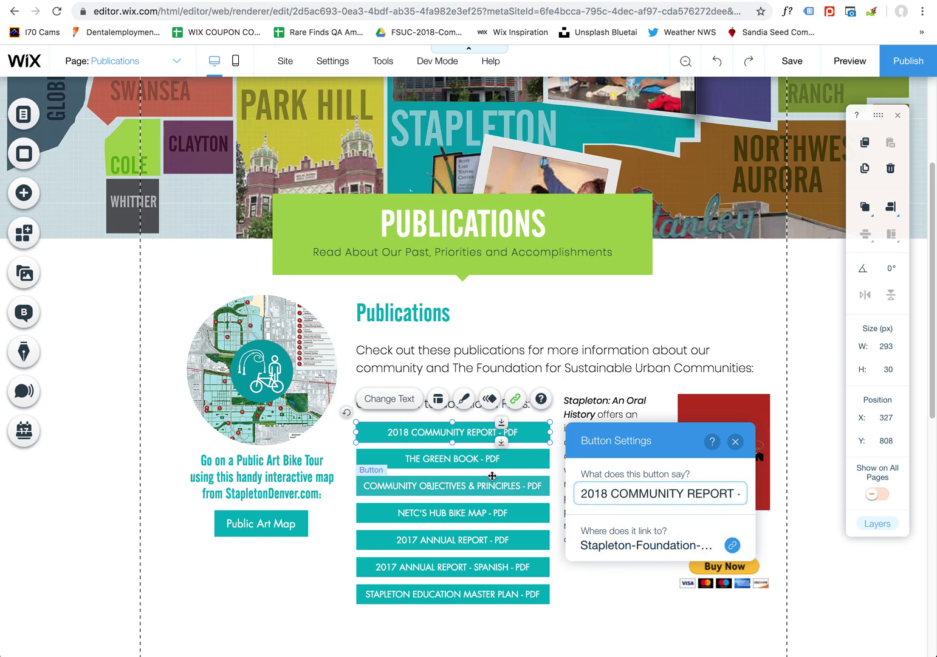
pyautogui.doubleClick(481, 457)
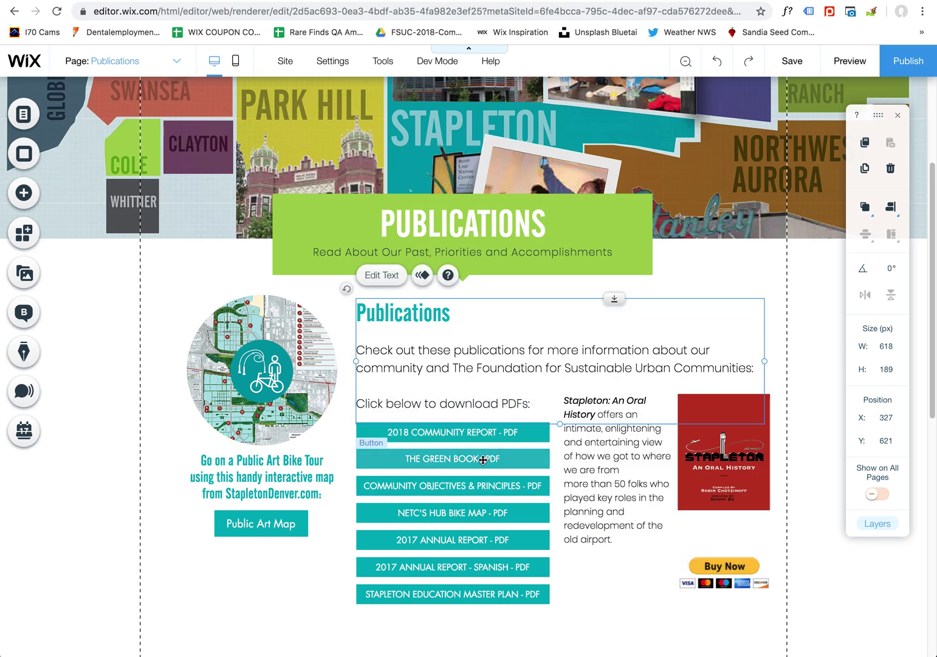
pyautogui.doubleClick(474, 490)
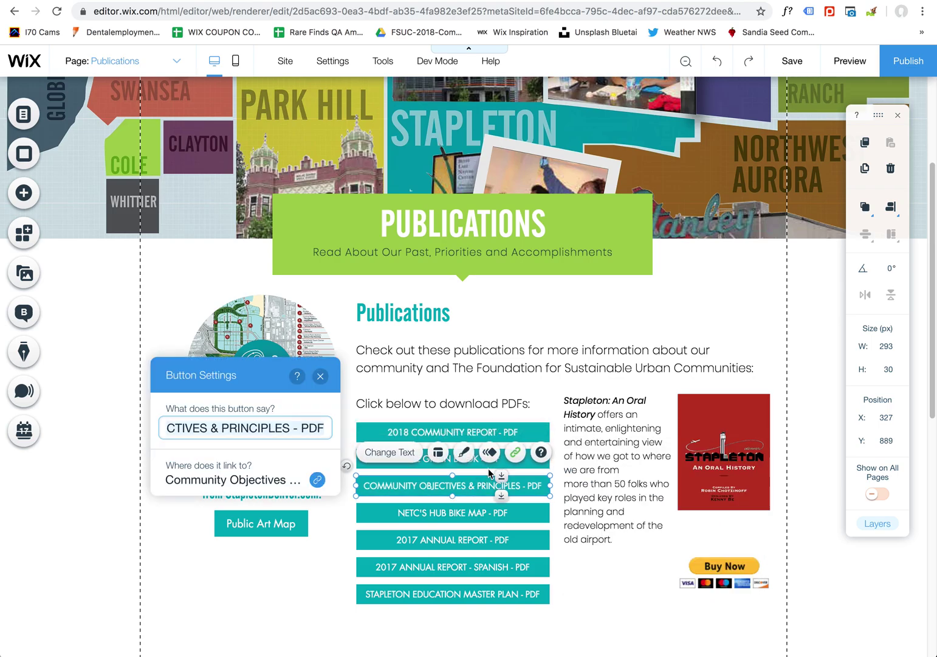
pyautogui.doubleClick(511, 467)
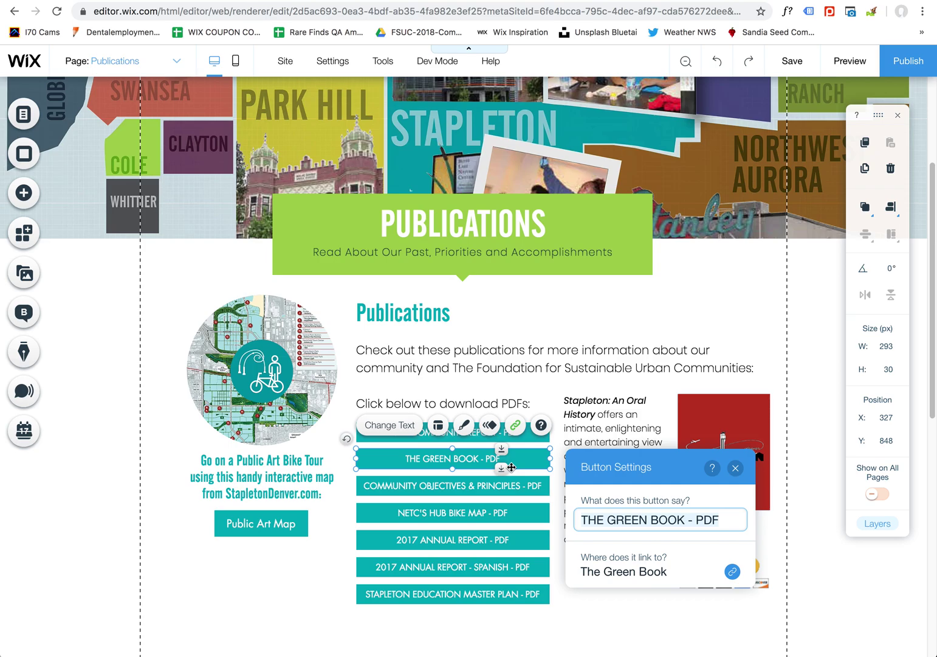
pyautogui.doubleClick(490, 600)
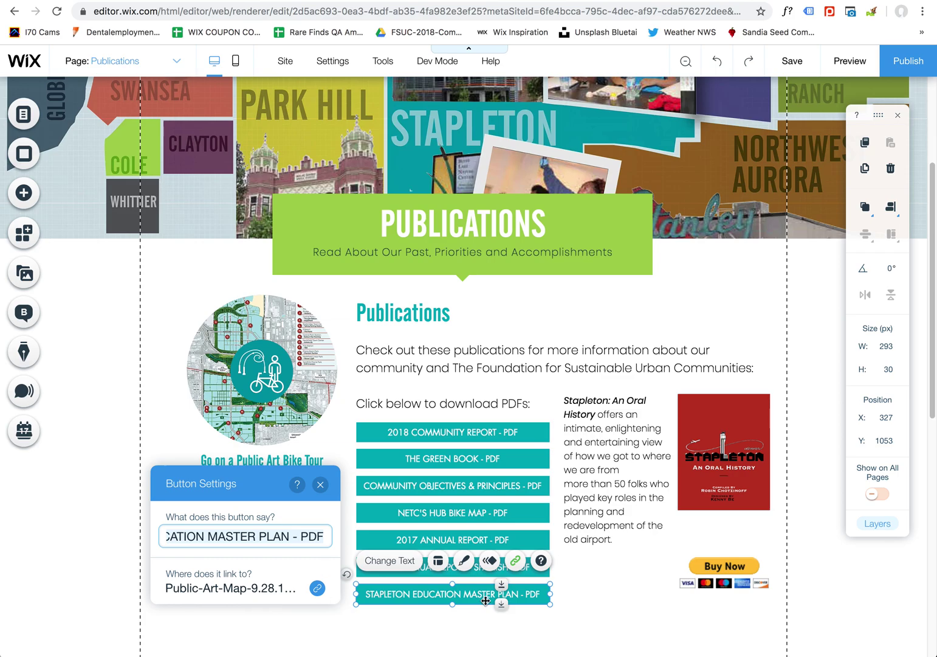
# From the Stapleton button's link settings, browse the site files and start a new media upload.
pyautogui.click(317, 588)
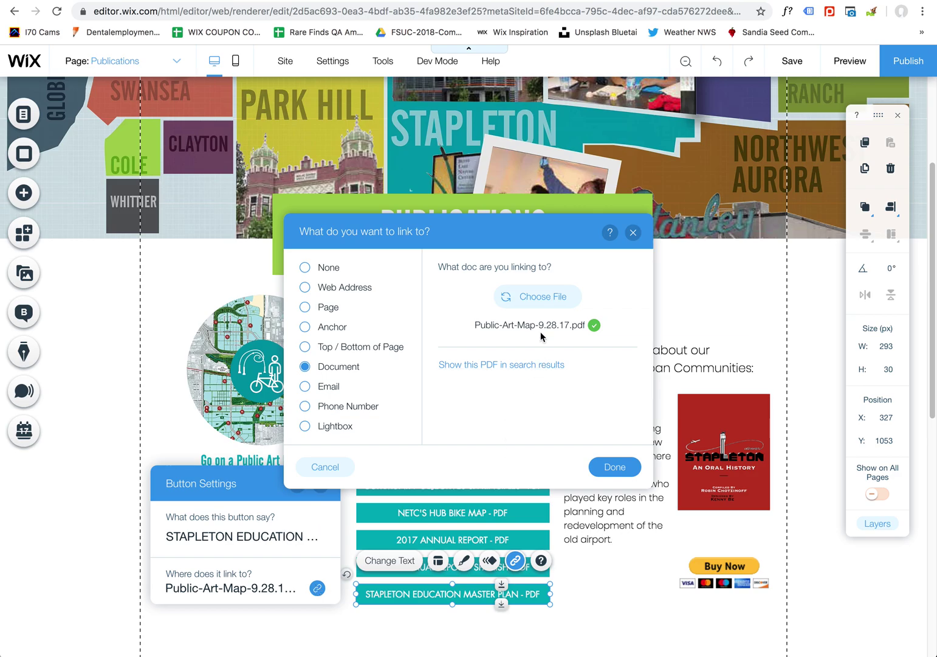
pyautogui.click(534, 297)
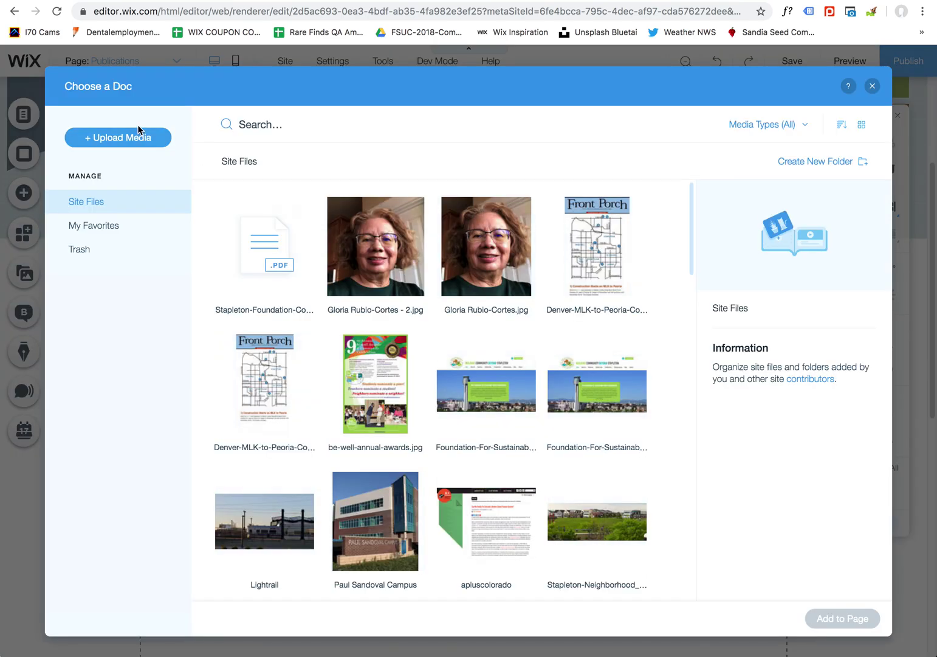
pyautogui.click(141, 137)
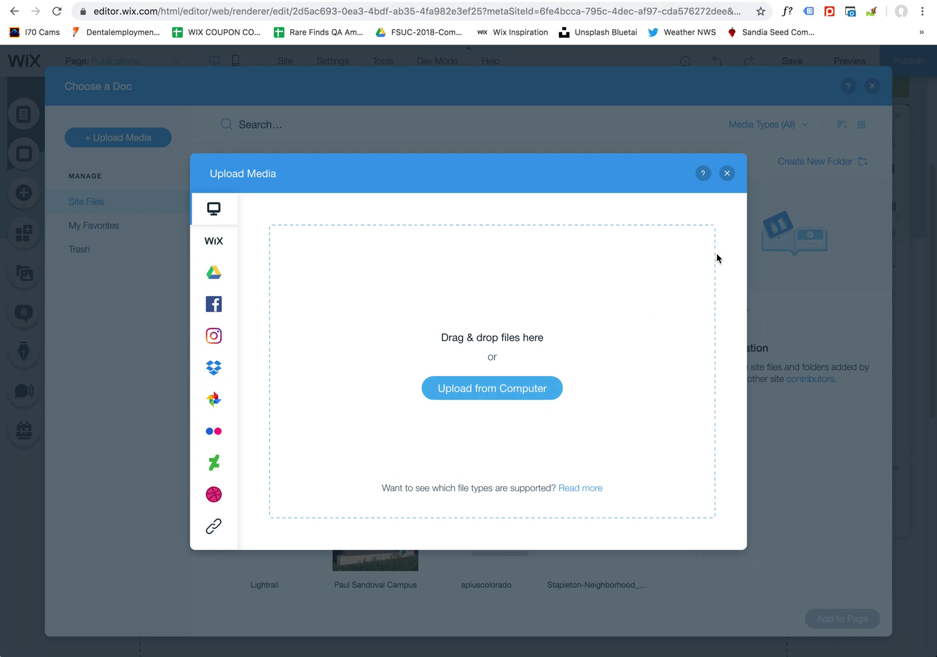
# Close the Upload Media window and the site files without choosing a document.
pyautogui.click(728, 174)
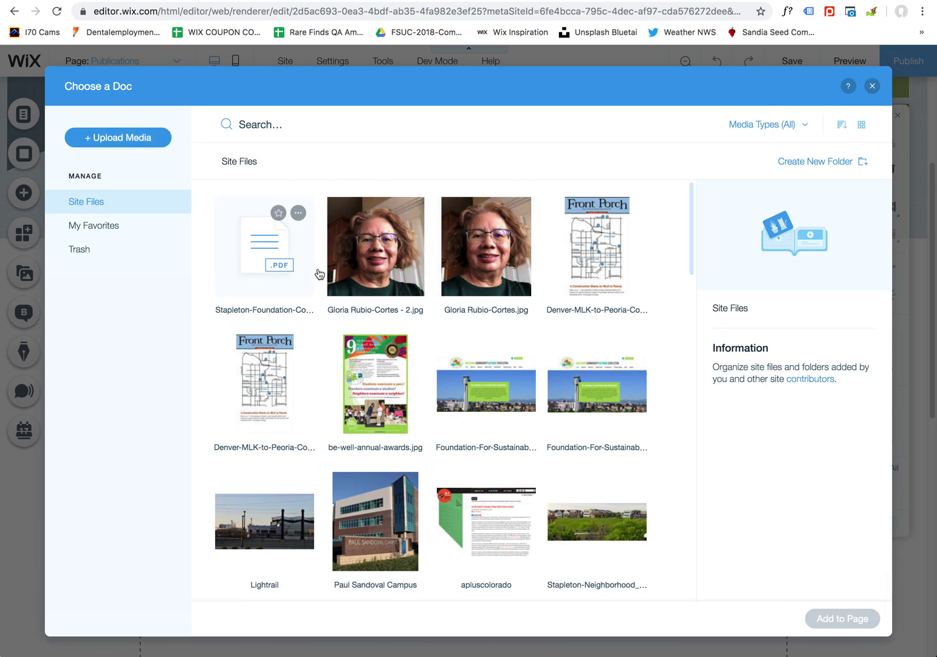
pyautogui.click(873, 87)
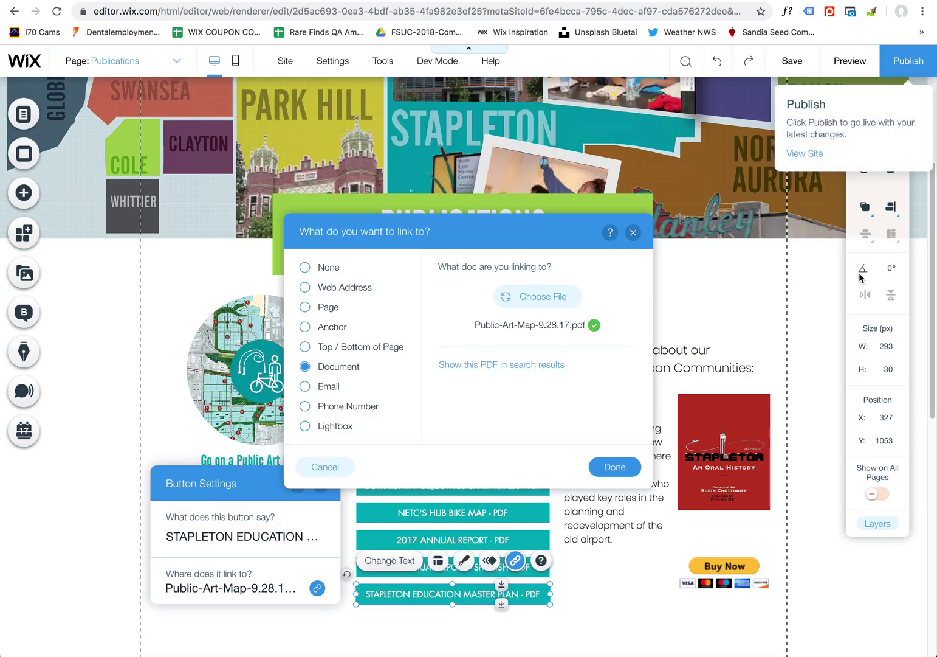
# Close the link dialogs and select the STAPLETON EDUCATION MASTER PLAN - PDF button.
pyautogui.click(633, 233)
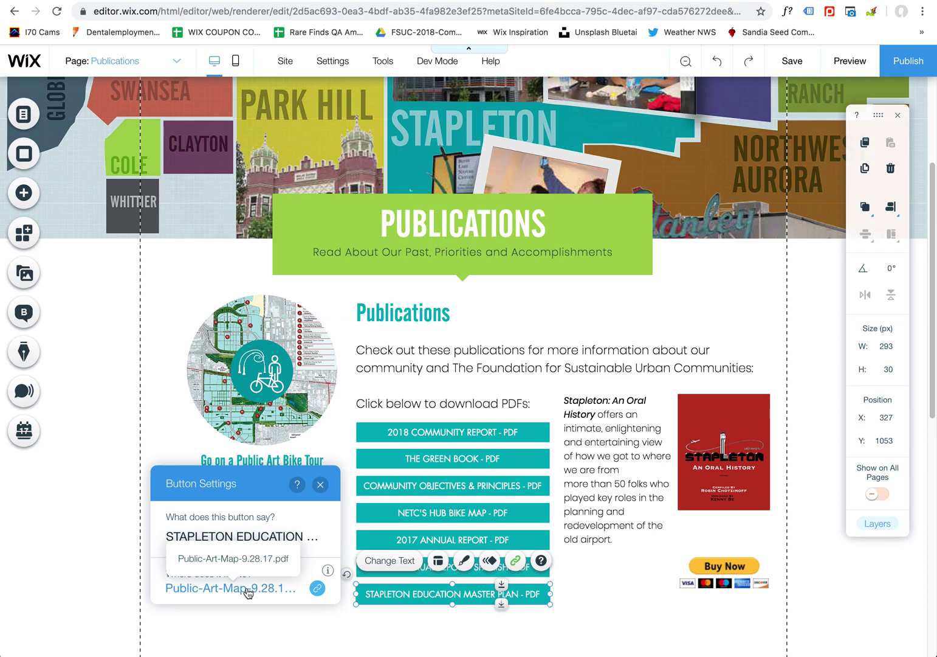
pyautogui.click(612, 594)
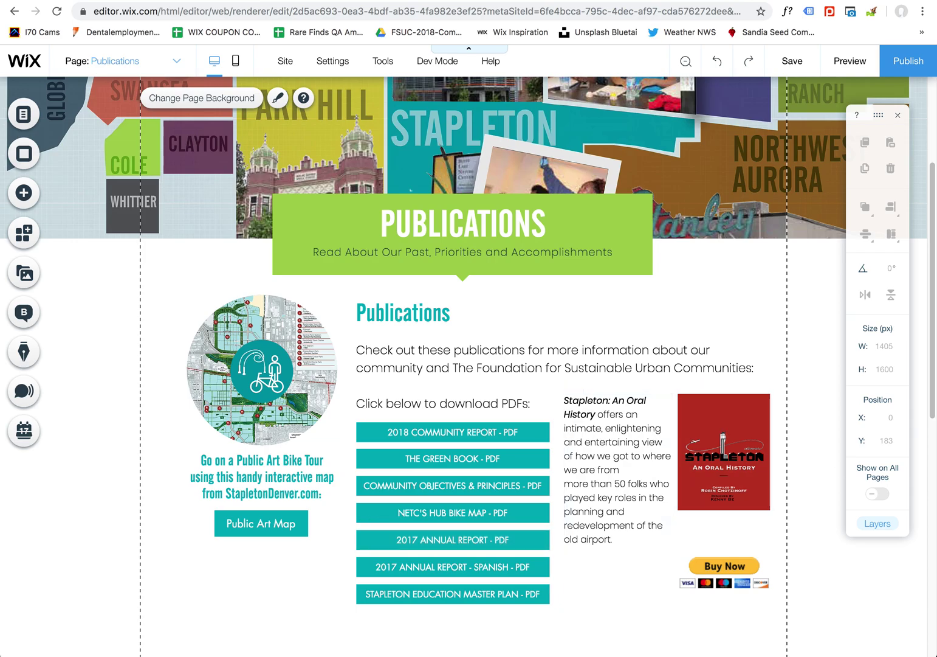
pyautogui.scroll(-2, 486, 465)
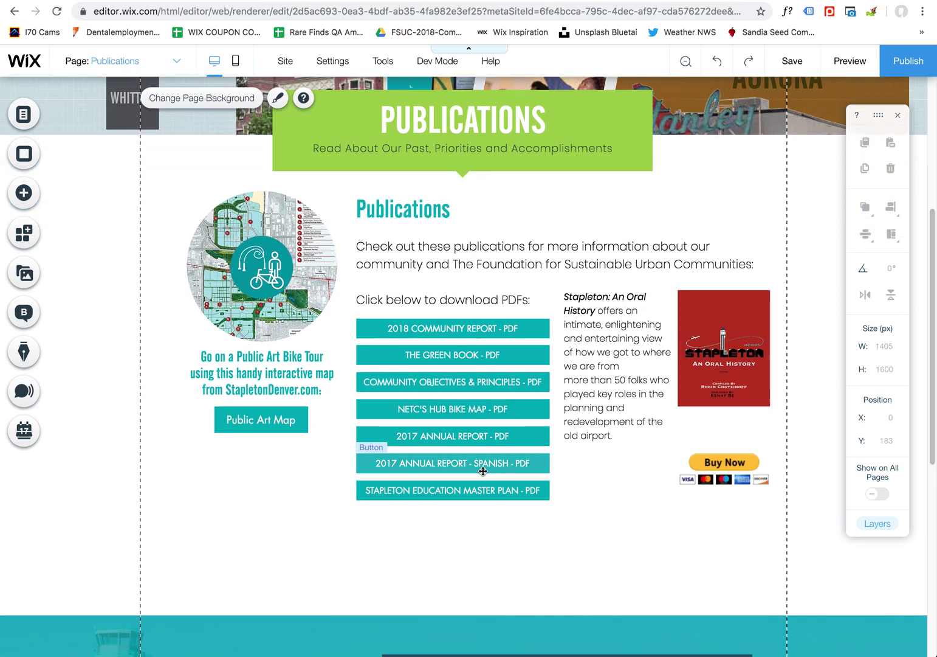
pyautogui.click(461, 493)
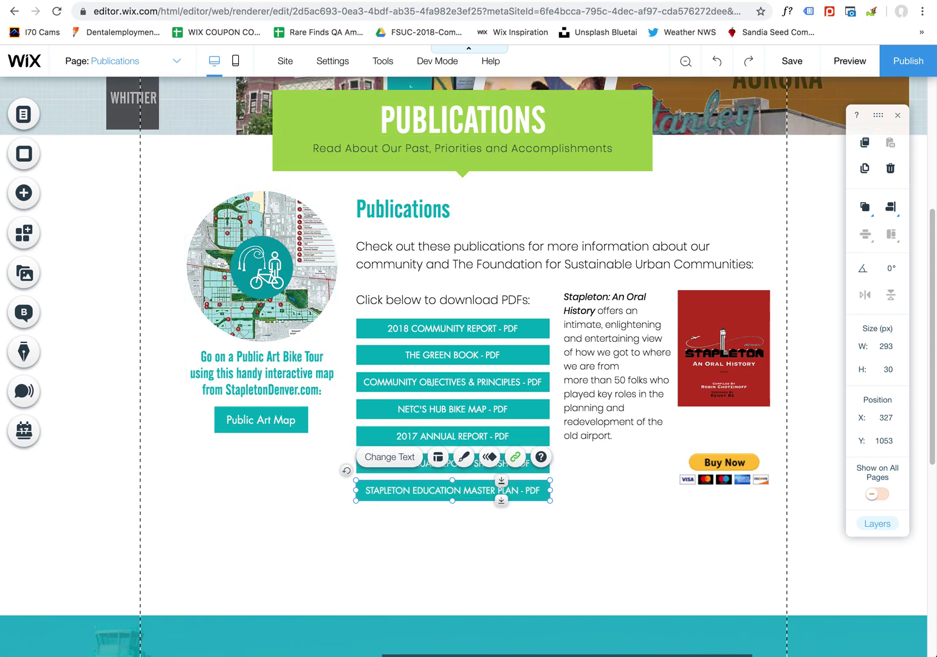
# Try copying and pasting the button from the top menu, then undo the move.
pyautogui.moveTo(38, 1)
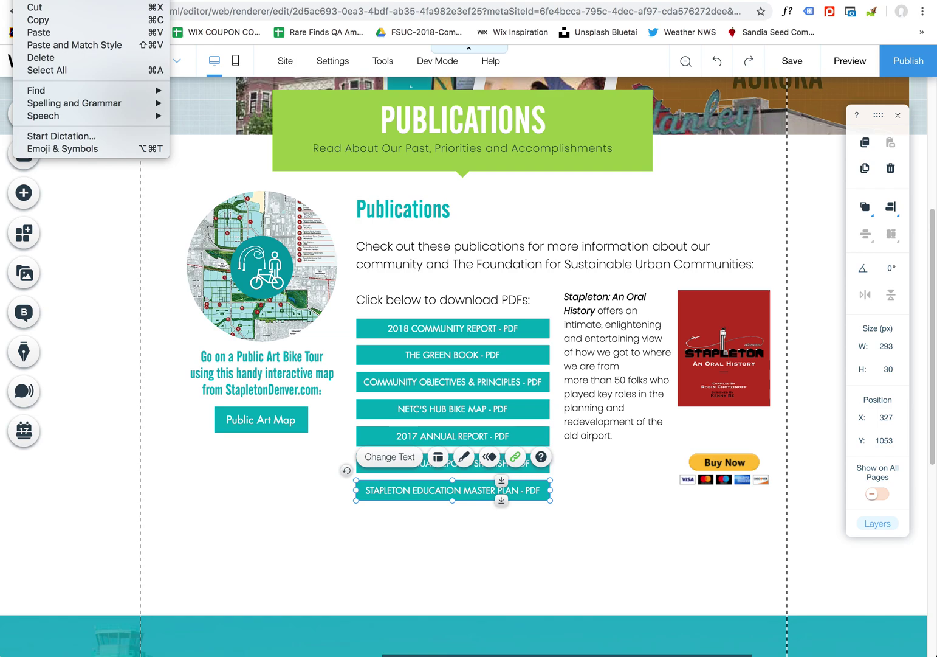
pyautogui.click(42, 22)
pyautogui.click(43, 1)
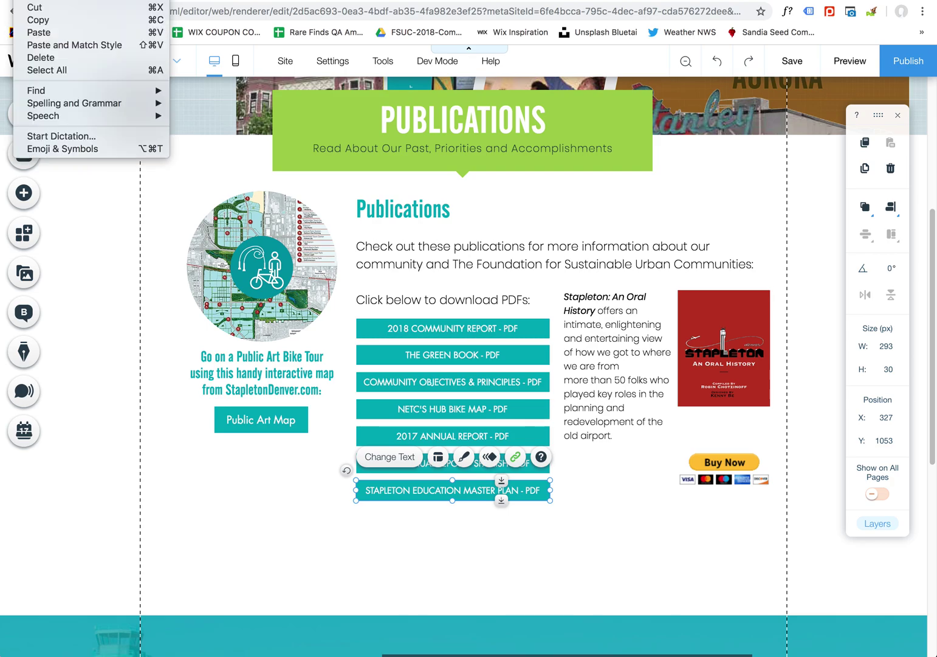
pyautogui.click(43, 28)
pyautogui.moveTo(449, 491); pyautogui.dragTo(448, 532)
pyautogui.press('super+z')
# Copy and paste the button via right-click and line the duplicate up beneath the list.
pyautogui.rightClick(432, 492)
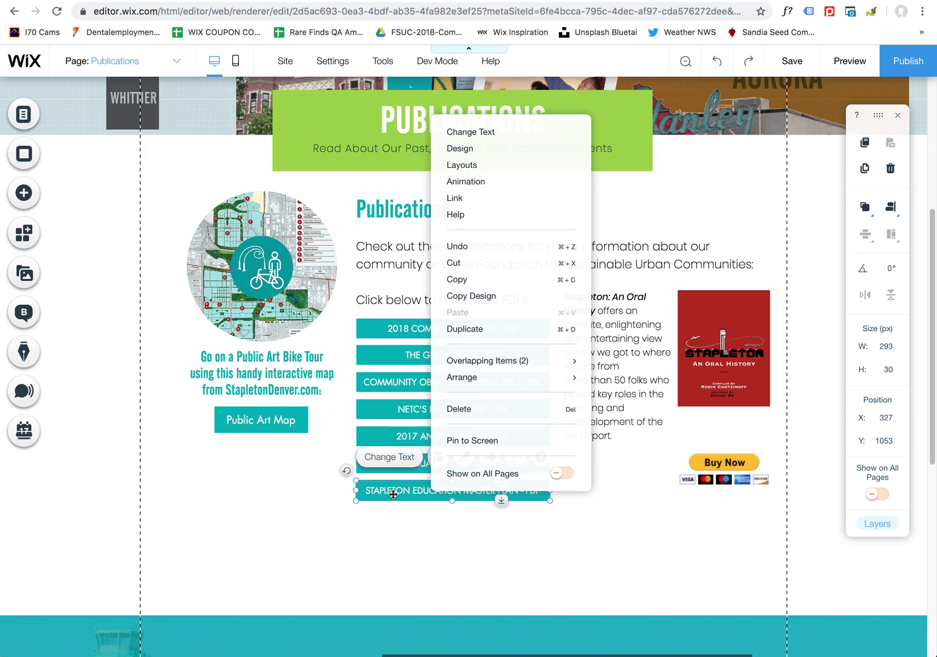
pyautogui.click(468, 279)
pyautogui.rightClick(387, 491)
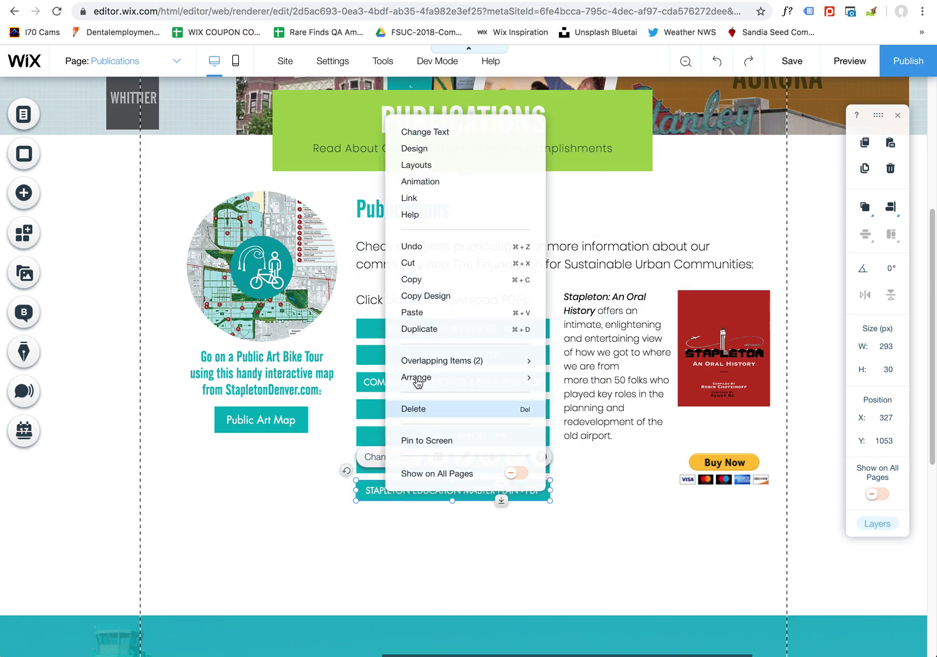
pyautogui.click(419, 314)
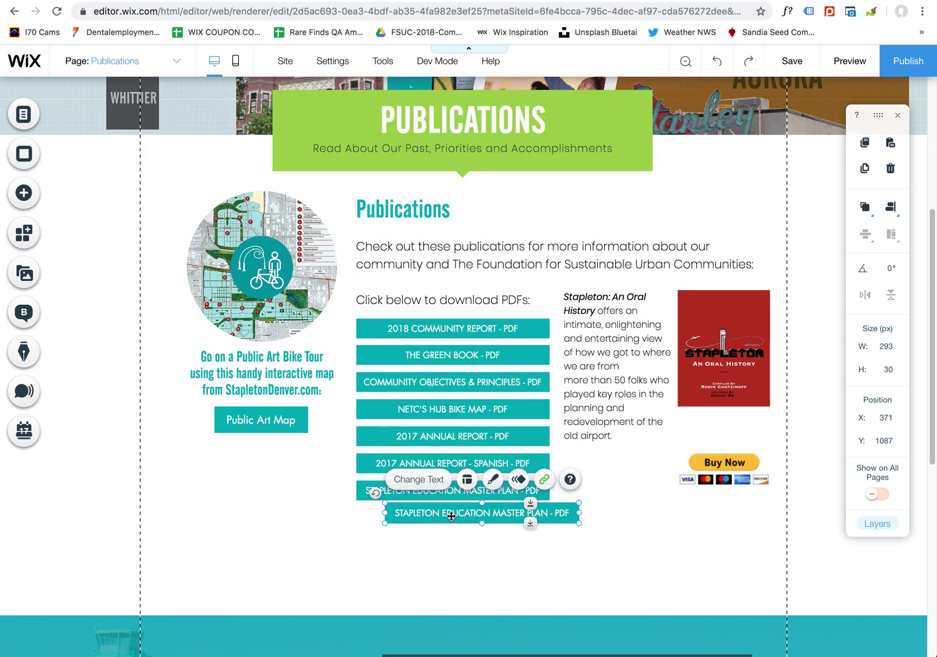
pyautogui.moveTo(451, 516); pyautogui.dragTo(423, 518)
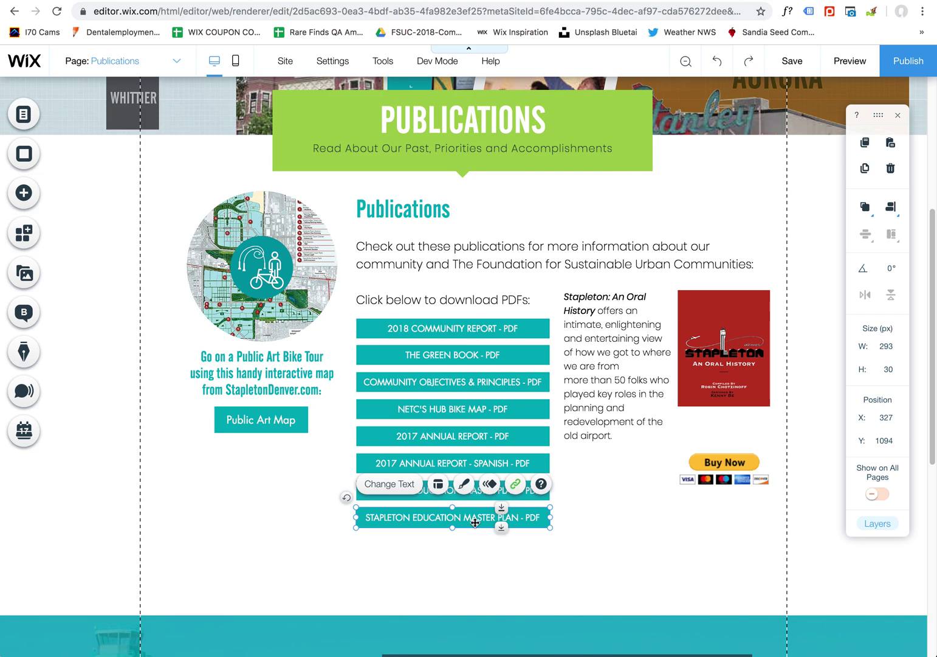
# Relabel the duplicate 'Any Button', try page and document links on it, then delete it.
pyautogui.doubleClick(417, 516)
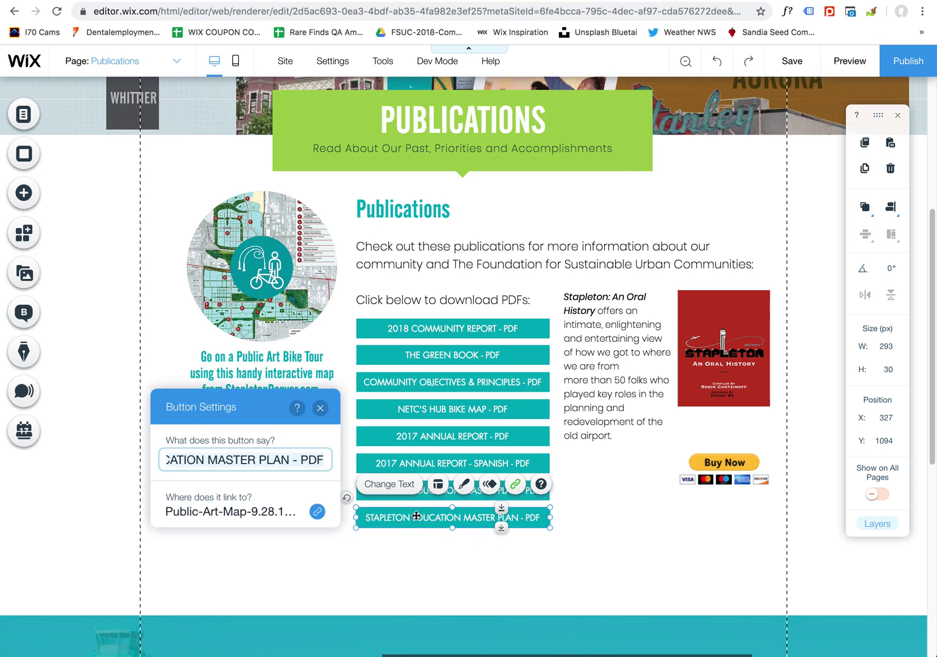
pyautogui.tripleClick(233, 462)
pyautogui.write('Any Button')
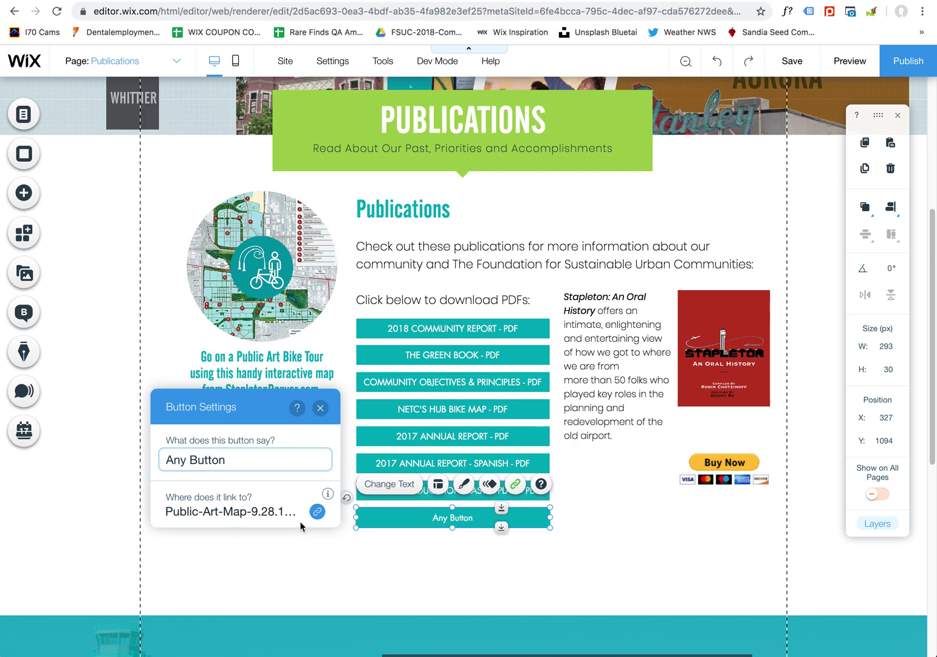
pyautogui.click(317, 512)
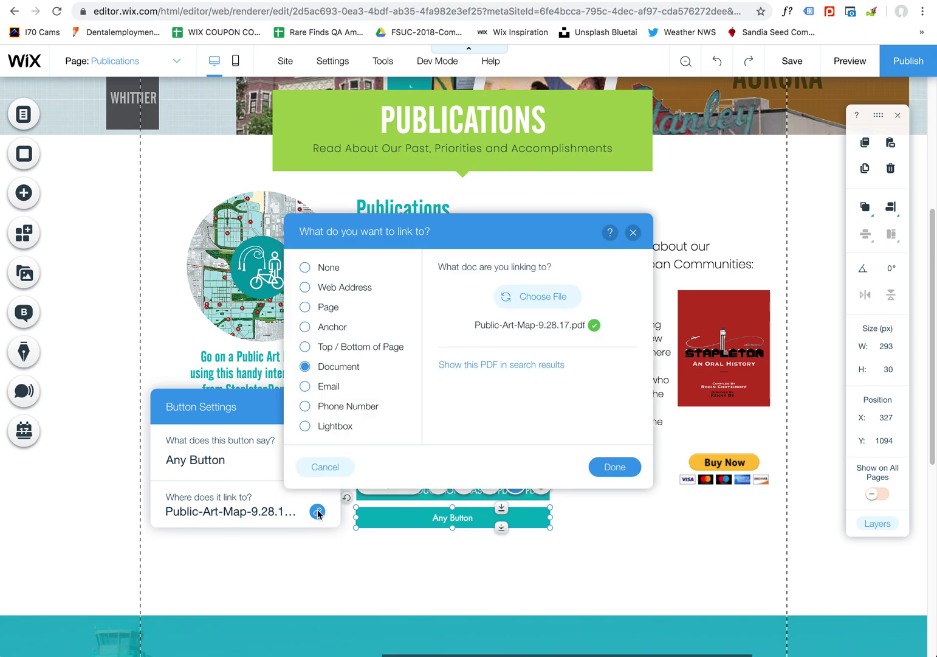
pyautogui.click(329, 313)
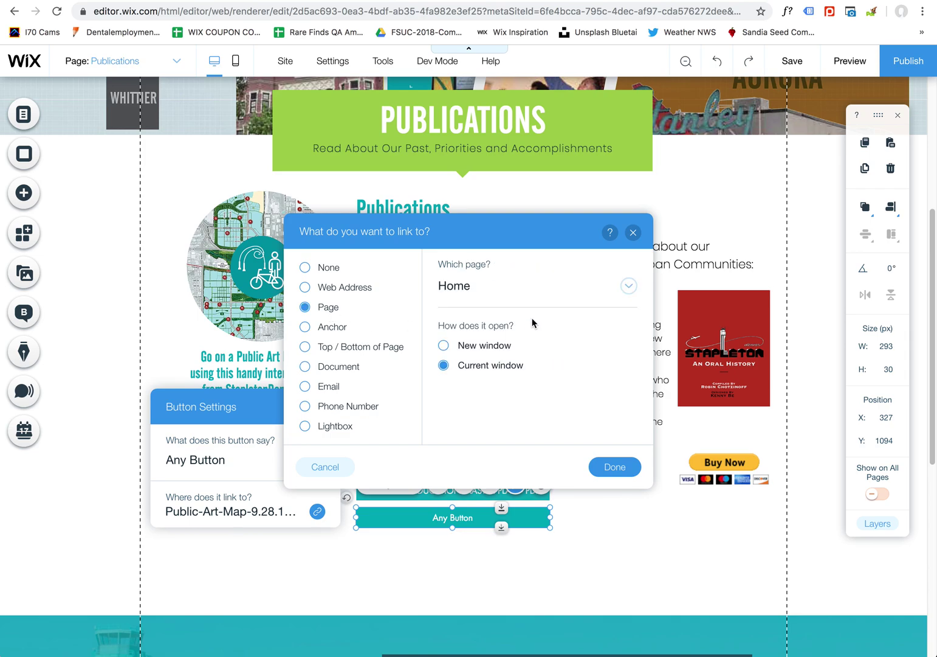
pyautogui.click(526, 293)
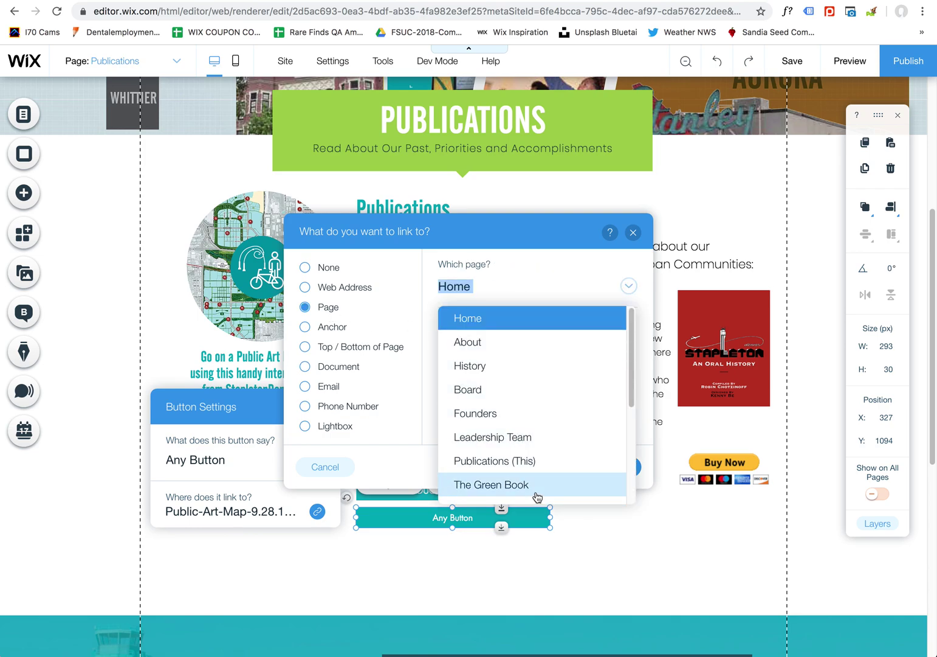
pyautogui.click(378, 324)
pyautogui.click(334, 372)
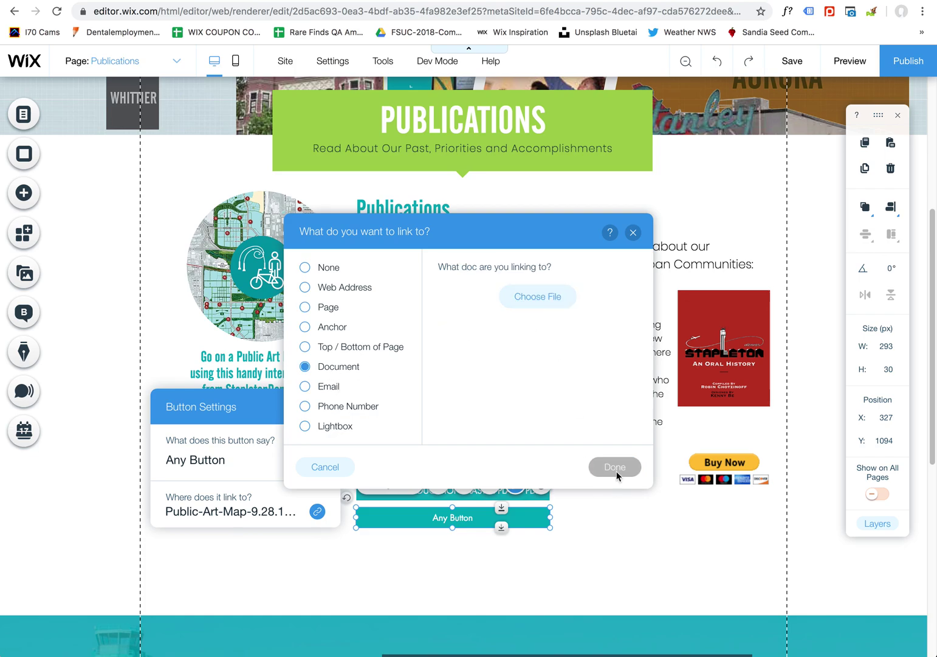
pyautogui.click(632, 232)
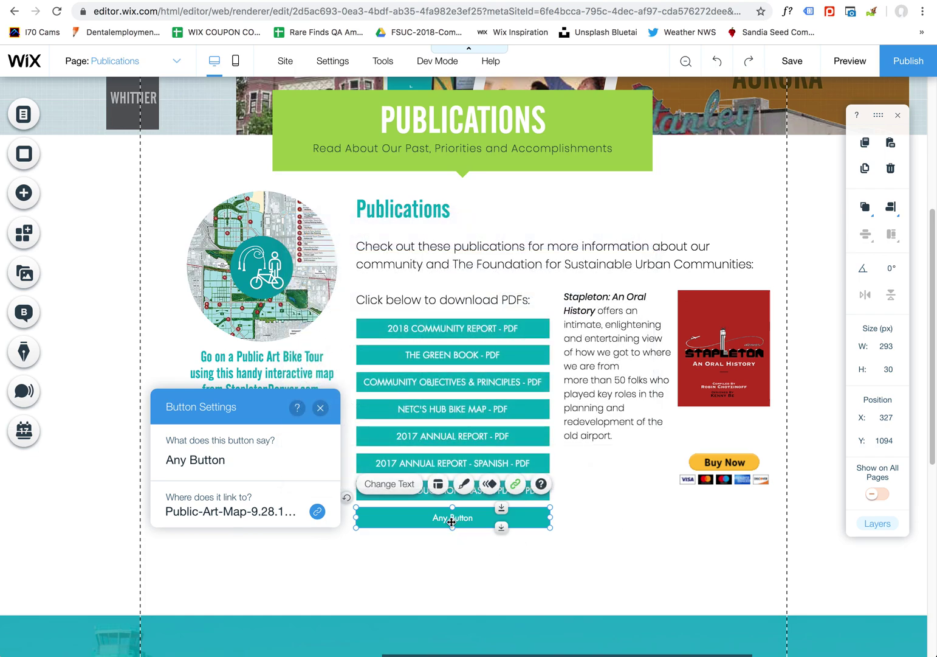
pyautogui.press('Delete')
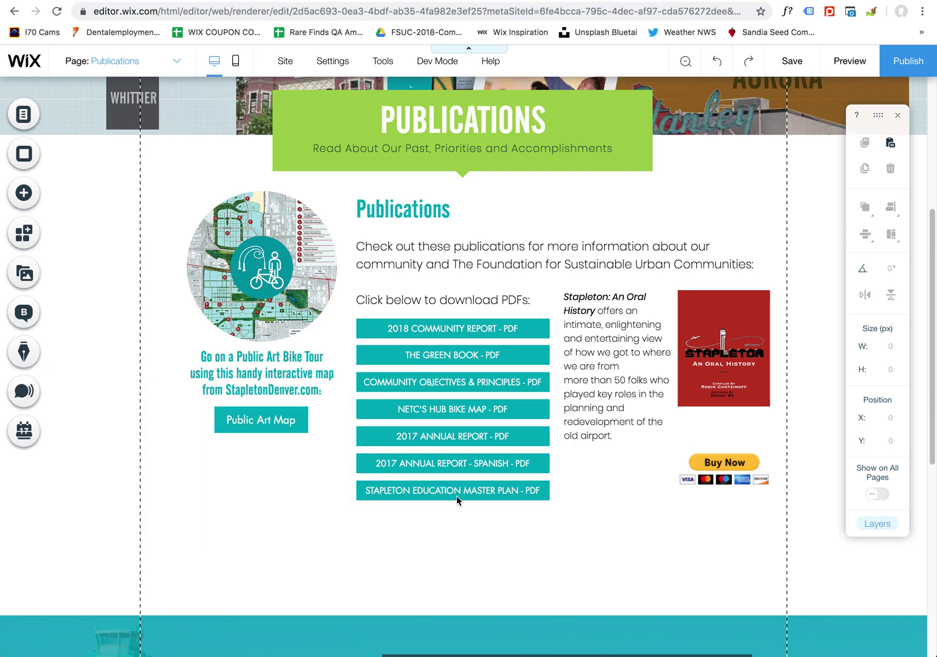
# Select the Stapleton Education button, publish the site, and open the live site.
pyautogui.click(459, 492)
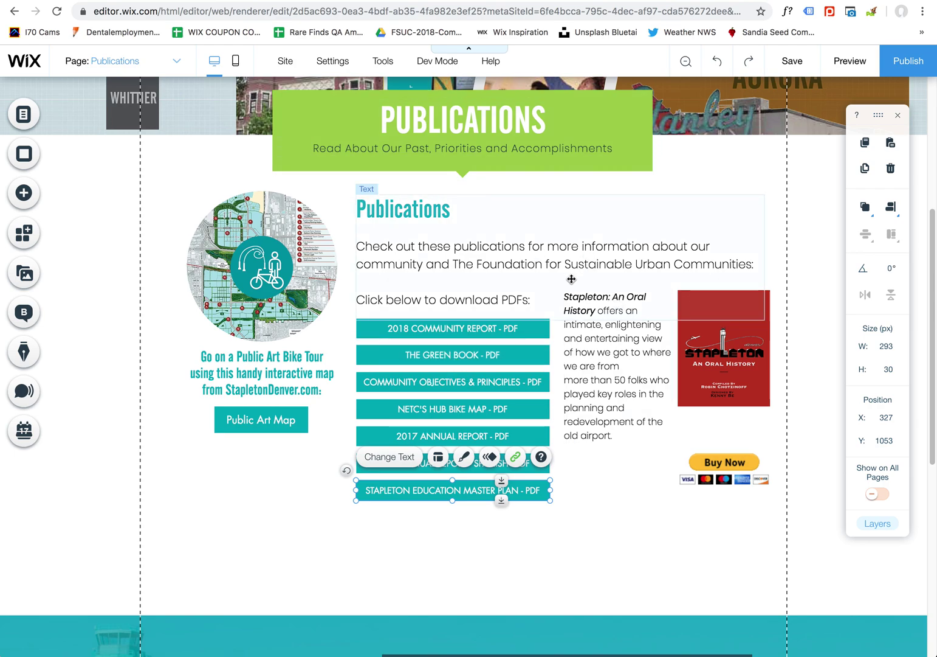
pyautogui.click(910, 63)
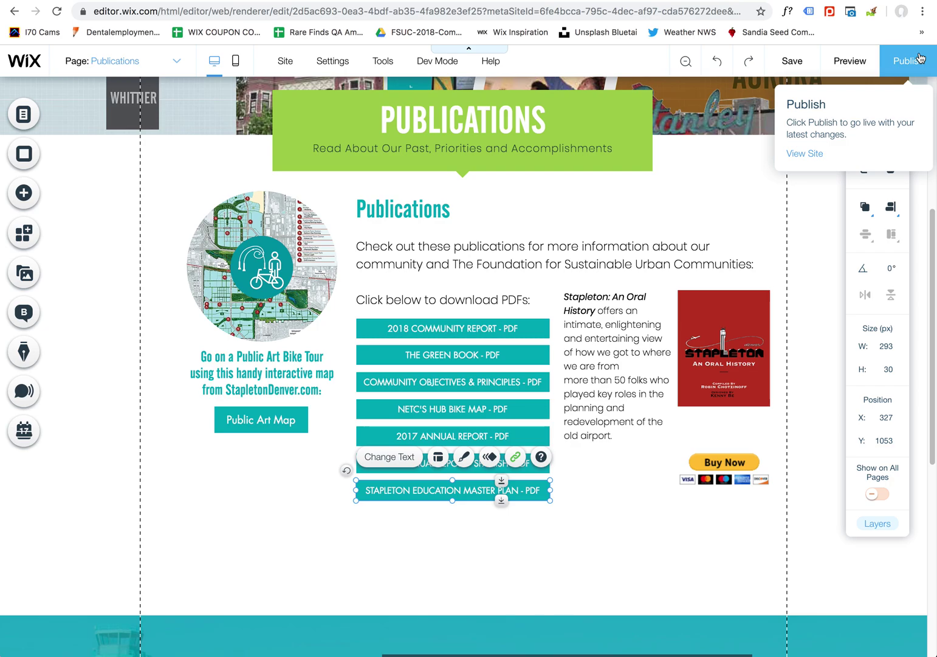
pyautogui.click(807, 153)
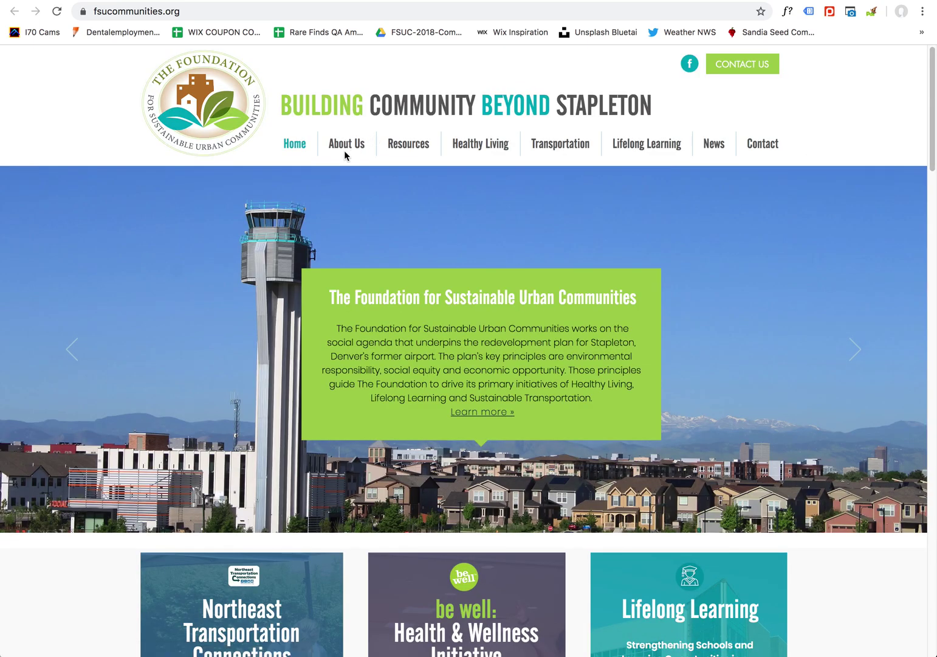
# On the live site, open Publications, scroll to the 2018 COMMUNITY REPORT - PDF button, then return to the editor.
pyautogui.moveTo(346, 147)
pyautogui.click(348, 295)
pyautogui.scroll(-5, 924, 251)
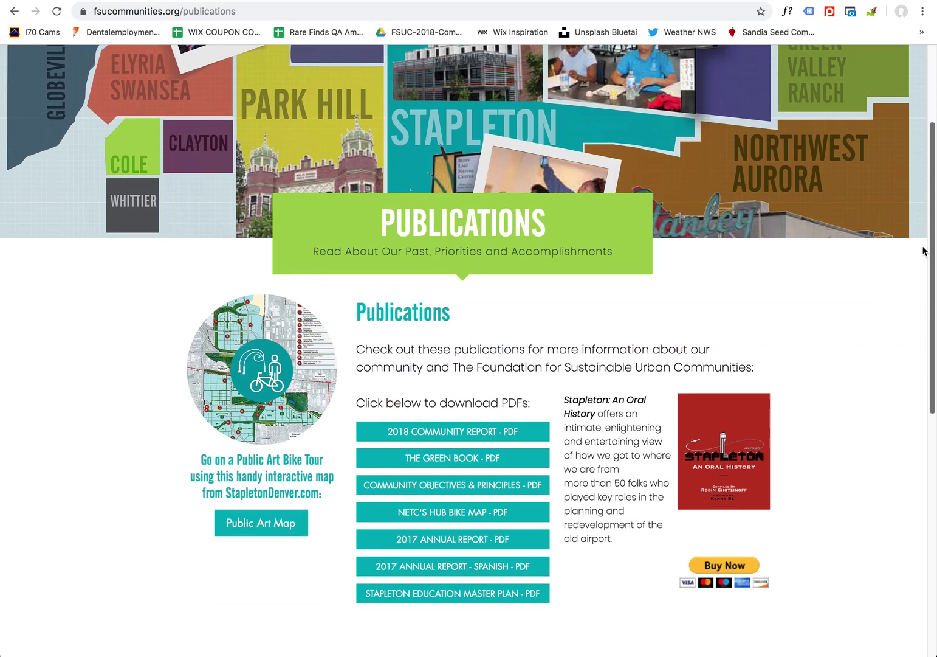
pyautogui.scroll(-2, 922, 251)
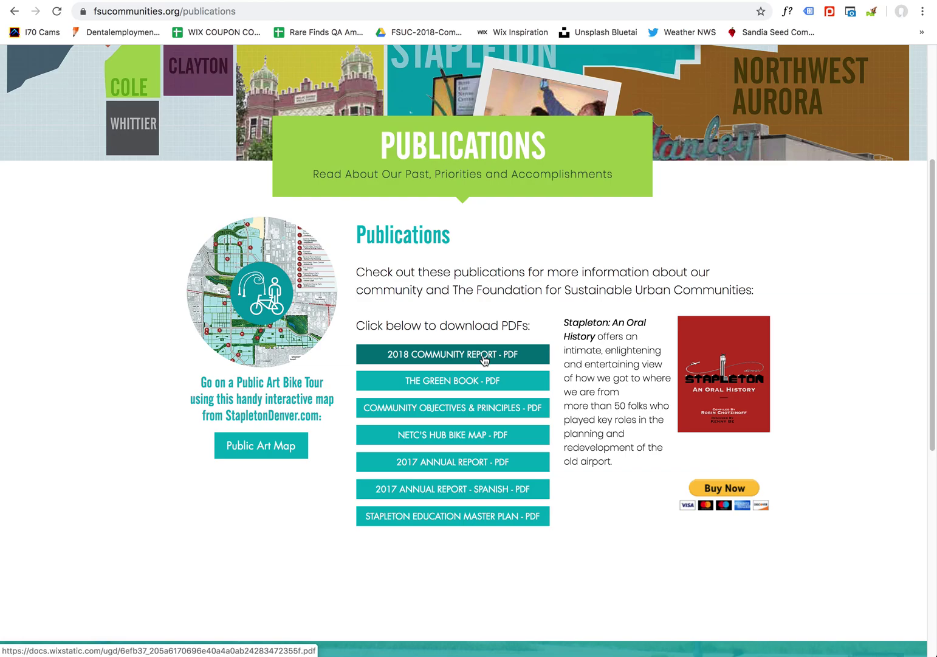
pyautogui.click(278, 1)
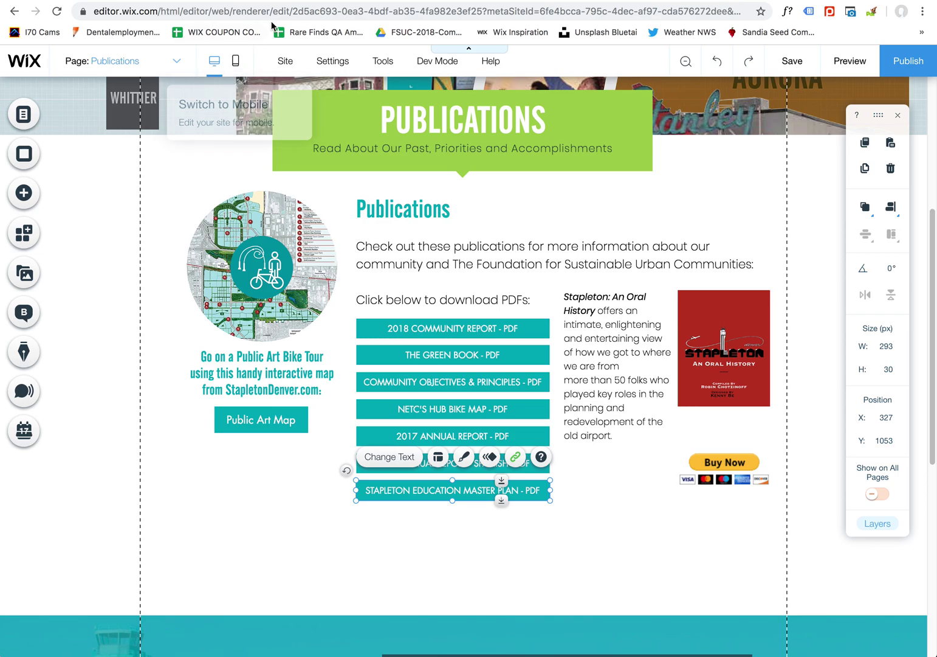
# Deselect the Stapleton Education button and switch the editor to the mobile view.
pyautogui.click(238, 64)
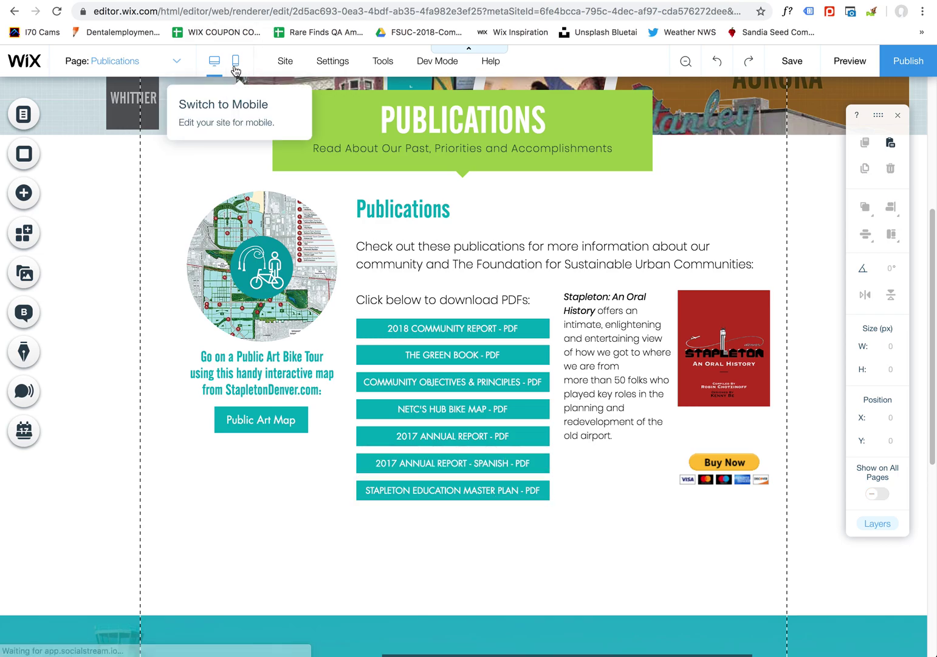
pyautogui.click(237, 69)
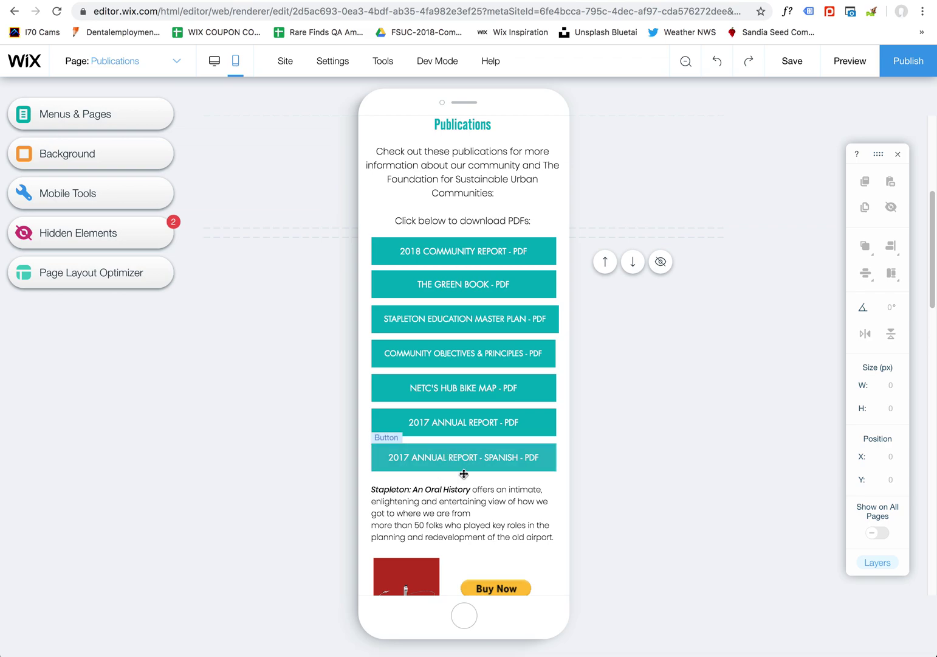
# Rearrange the mobile layout so the Stapleton: An Oral History text block sits beneath the PDF buttons.
pyautogui.moveTo(934, 275); pyautogui.dragTo(924, 358)
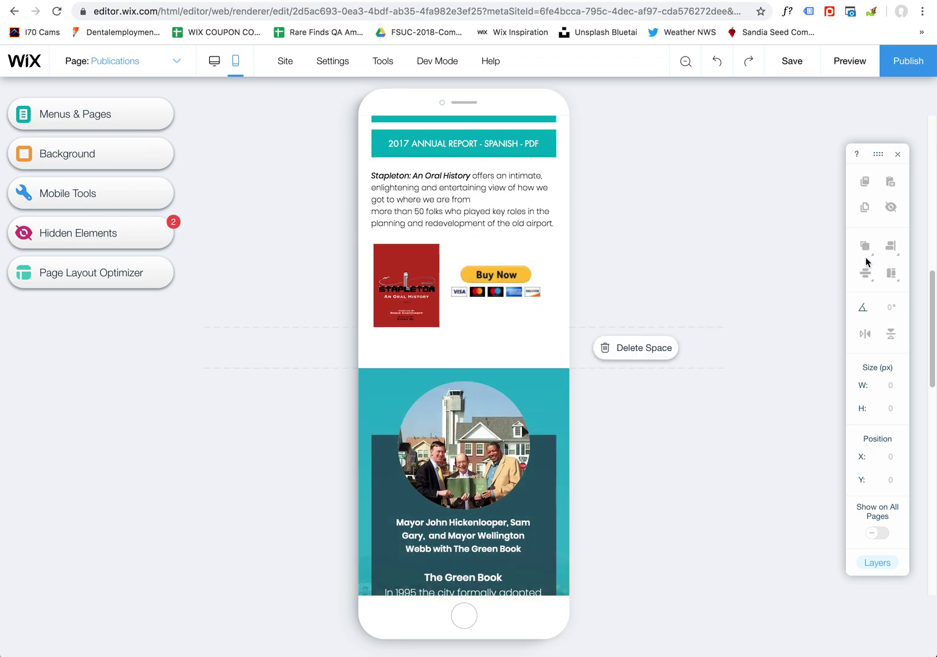
pyautogui.moveTo(933, 366); pyautogui.dragTo(934, 323)
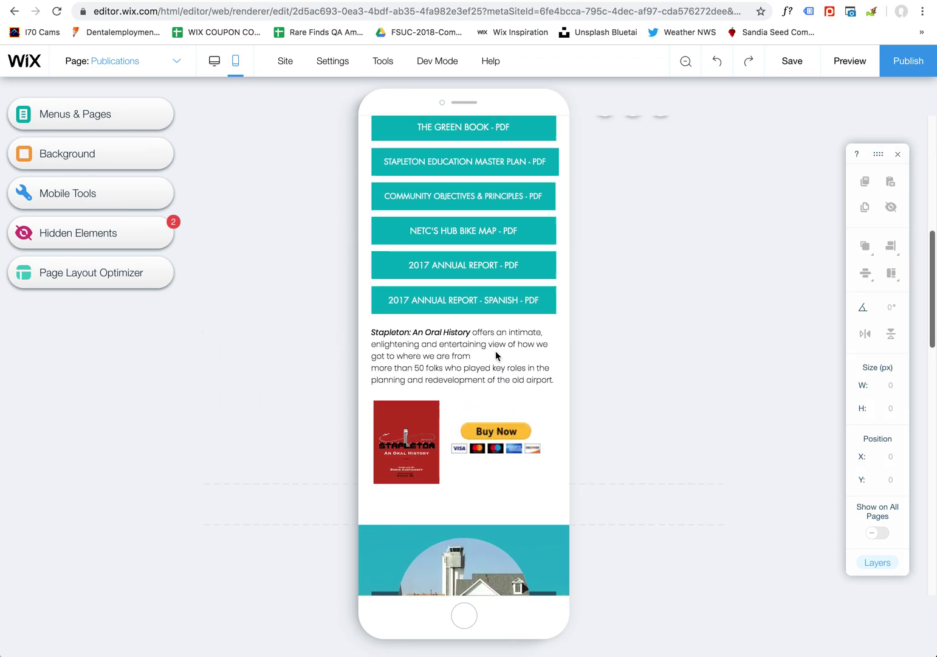
pyautogui.click(452, 336)
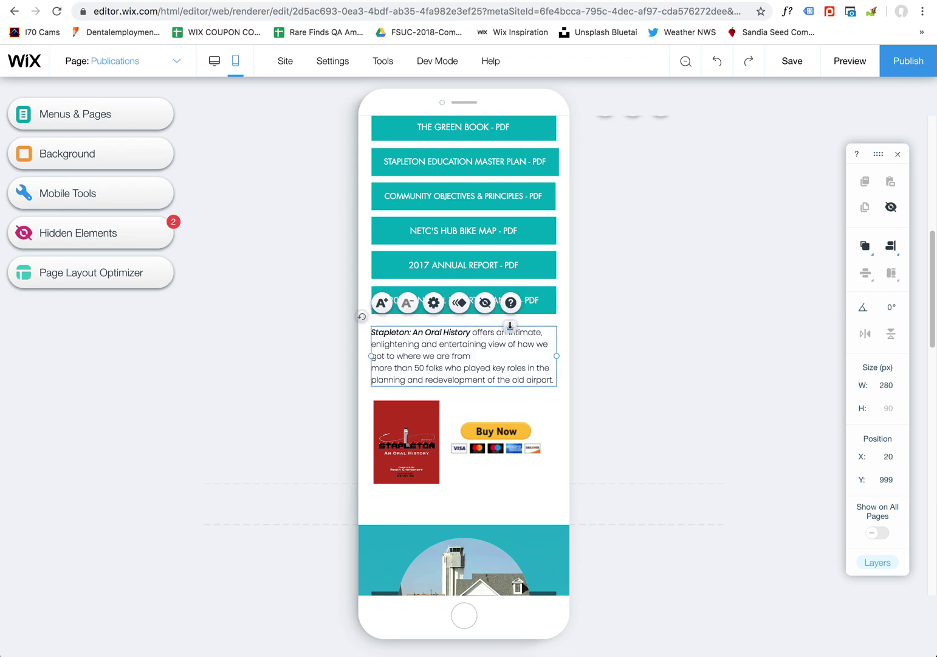
pyautogui.moveTo(506, 324); pyautogui.dragTo(504, 355)
pyautogui.click(489, 300)
pyautogui.moveTo(490, 299)
pyautogui.mouseDown()
pyautogui.moveTo(491, 309)
pyautogui.moveTo(491, 299)
pyautogui.mouseUp()
pyautogui.click(502, 360)
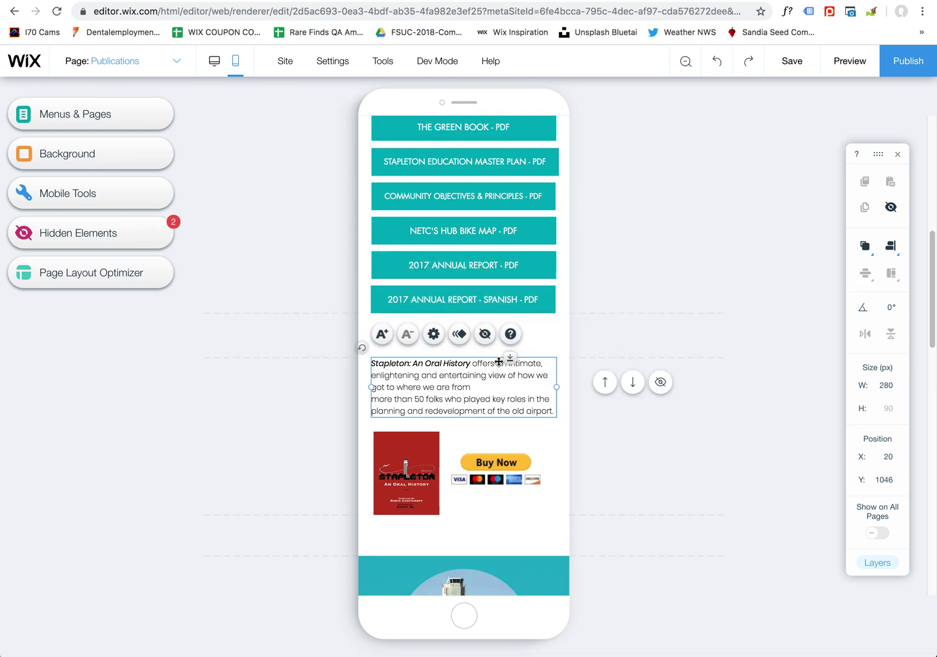
pyautogui.moveTo(508, 359); pyautogui.dragTo(512, 336)
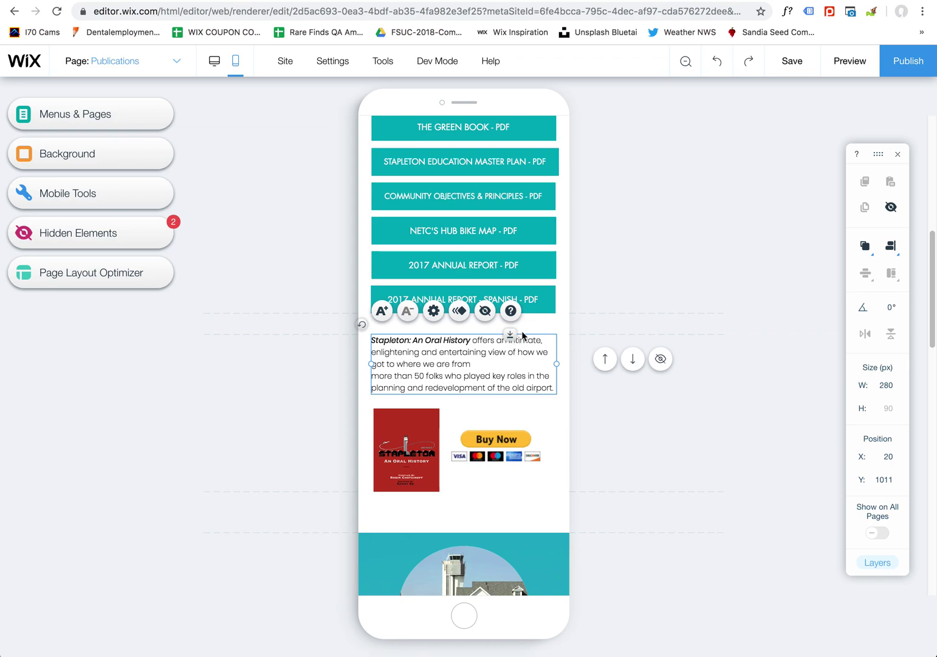
# Resize the Stapleton Education Master Plan and 2018 Community Report buttons to width 280, aligned with the others.
pyautogui.scroll(3, 565, 377)
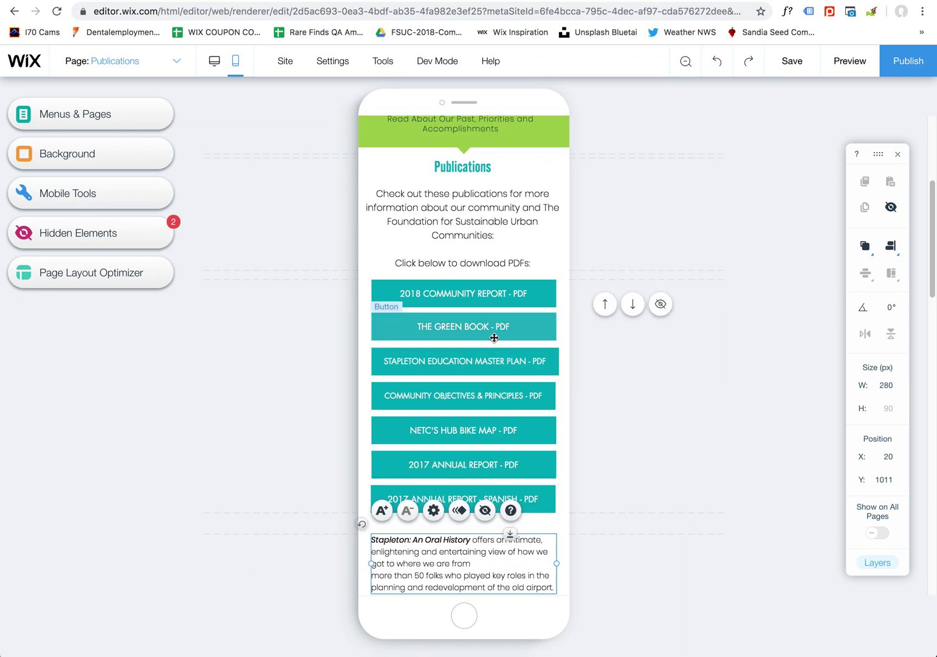
pyautogui.click(515, 361)
pyautogui.moveTo(561, 361); pyautogui.dragTo(558, 361)
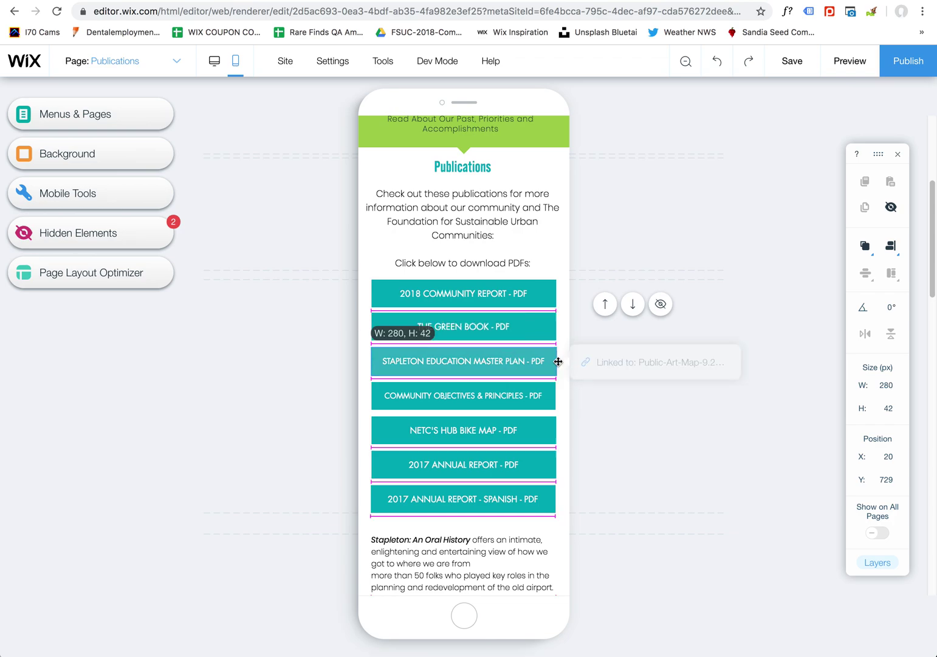
pyautogui.click(554, 326)
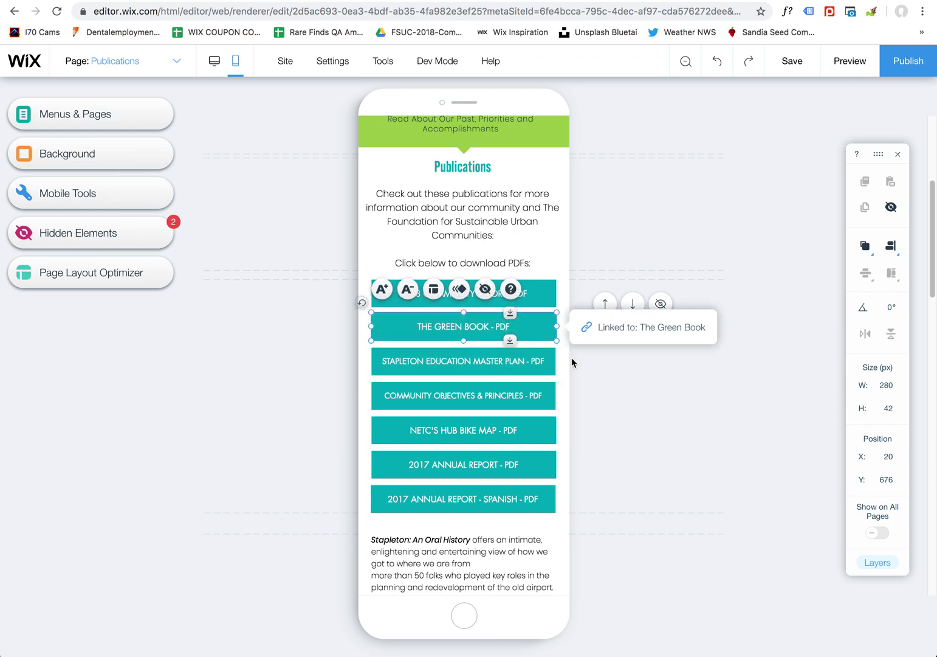
pyautogui.click(513, 496)
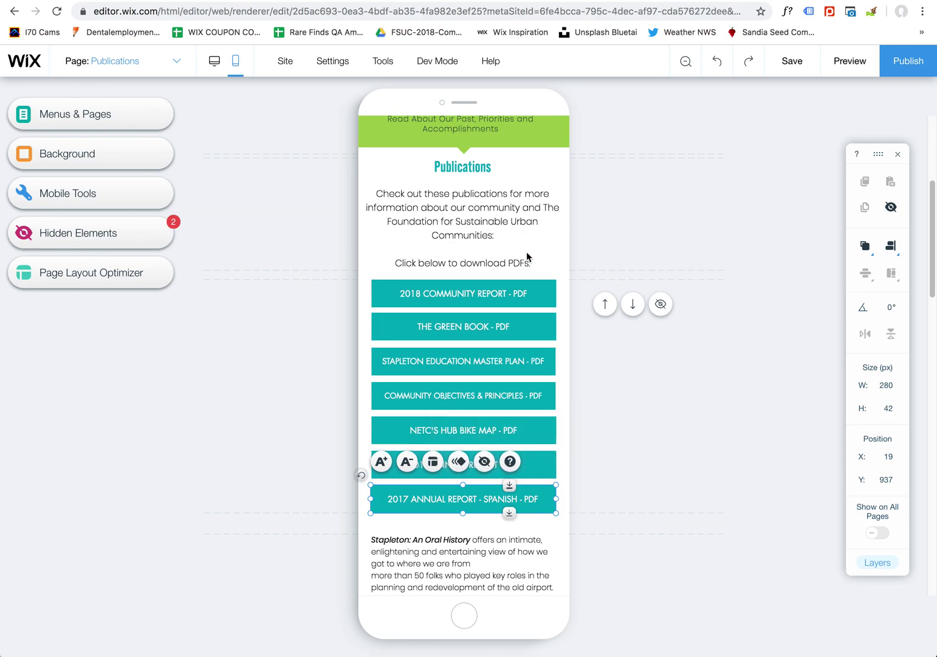
pyautogui.click(504, 313)
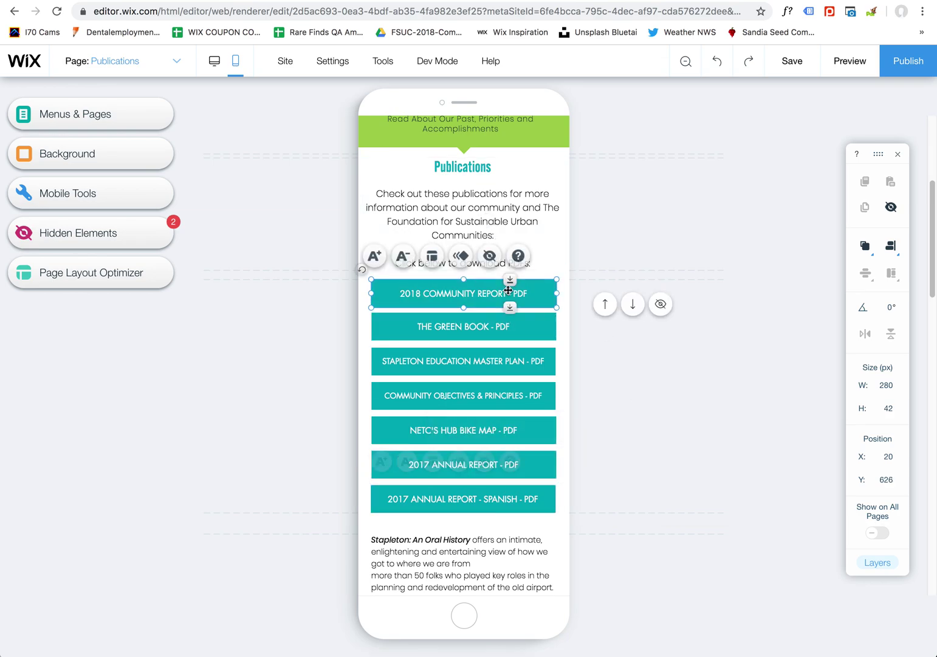
pyautogui.moveTo(505, 278)
pyautogui.mouseDown()
pyautogui.moveTo(504, 330)
pyautogui.moveTo(503, 259)
pyautogui.moveTo(501, 318)
pyautogui.moveTo(504, 280)
pyautogui.mouseUp()
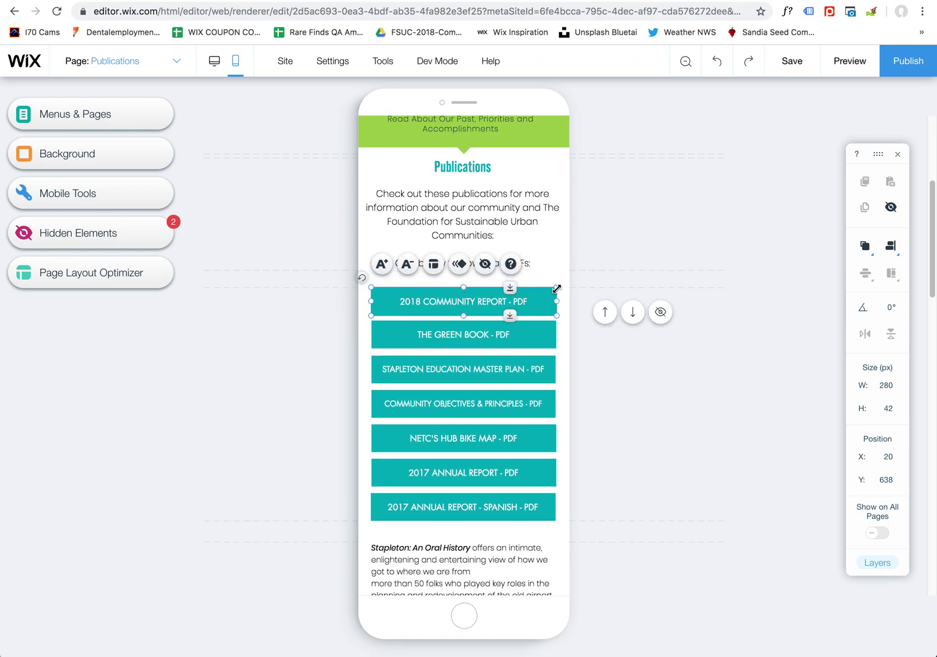
pyautogui.moveTo(557, 287); pyautogui.dragTo(510, 282)
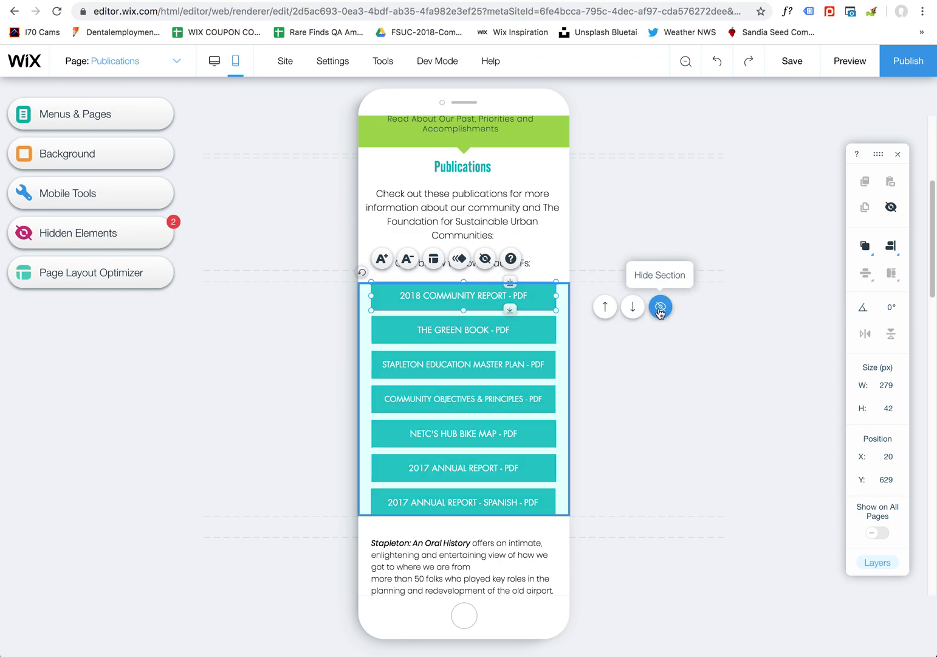
# Switch back to the desktop layout and republish the site.
pyautogui.click(216, 65)
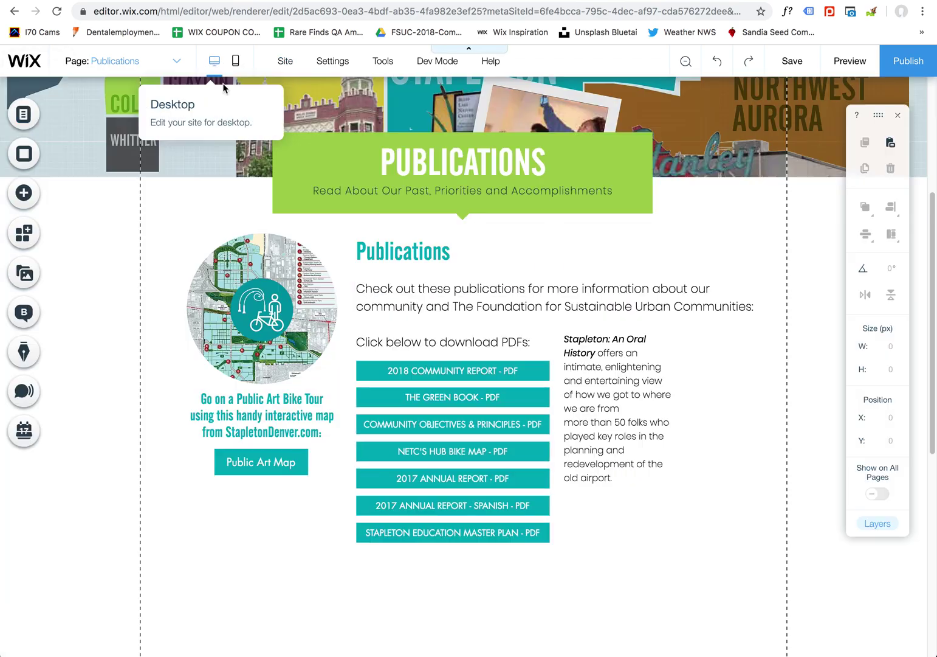
pyautogui.click(909, 60)
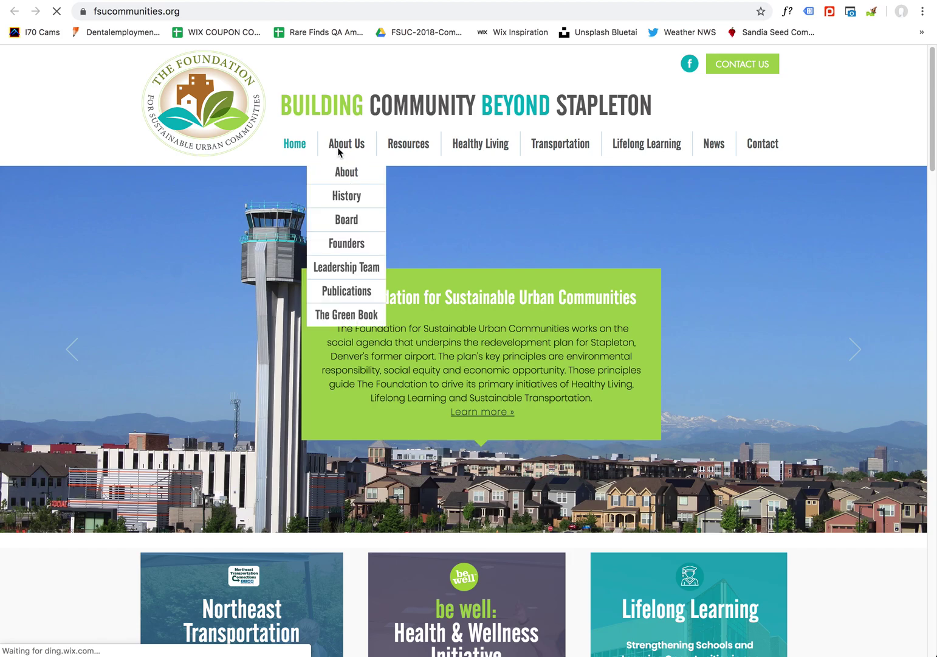
# Go to the Publications page on the live fsucommunities.org site.
pyautogui.click(338, 292)
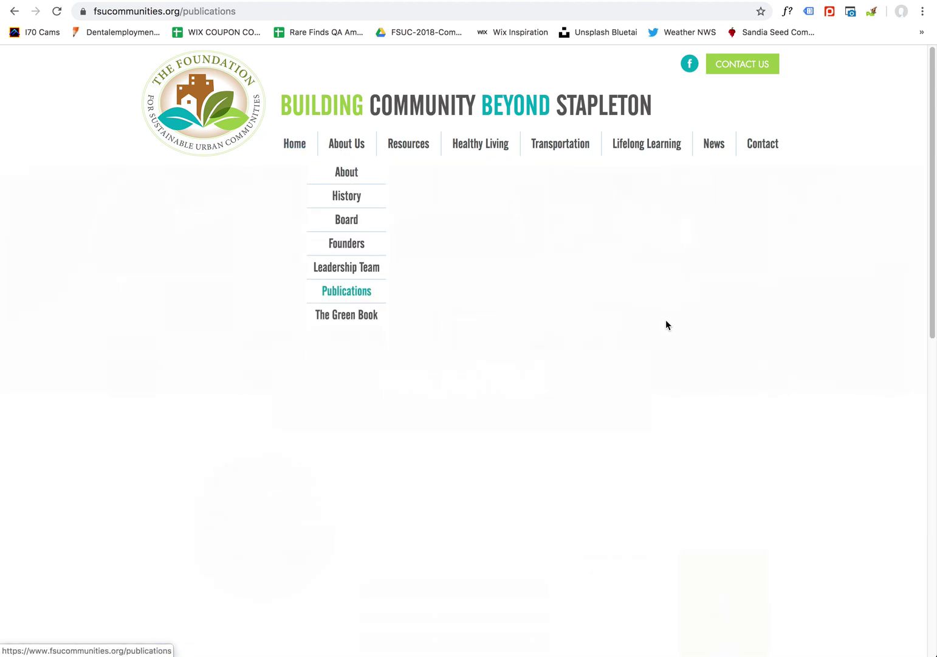